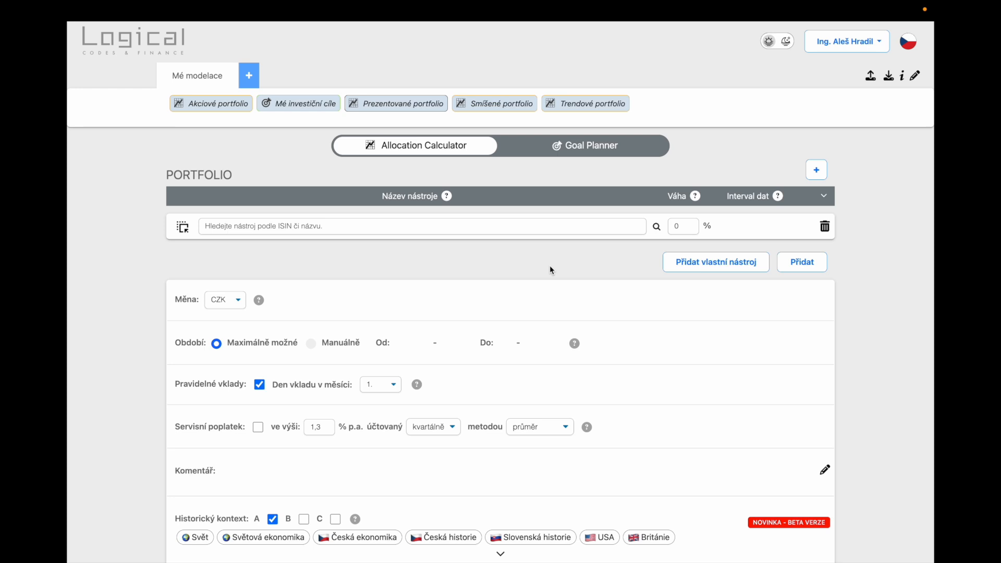
# Add Amundi Funds Pioneer US Eq.Fundamental Growth (USD) Acc as the first portfolio instrument and review its asset and geographic composition.
pyautogui.click(307, 226)
pyautogui.write('fundamental')
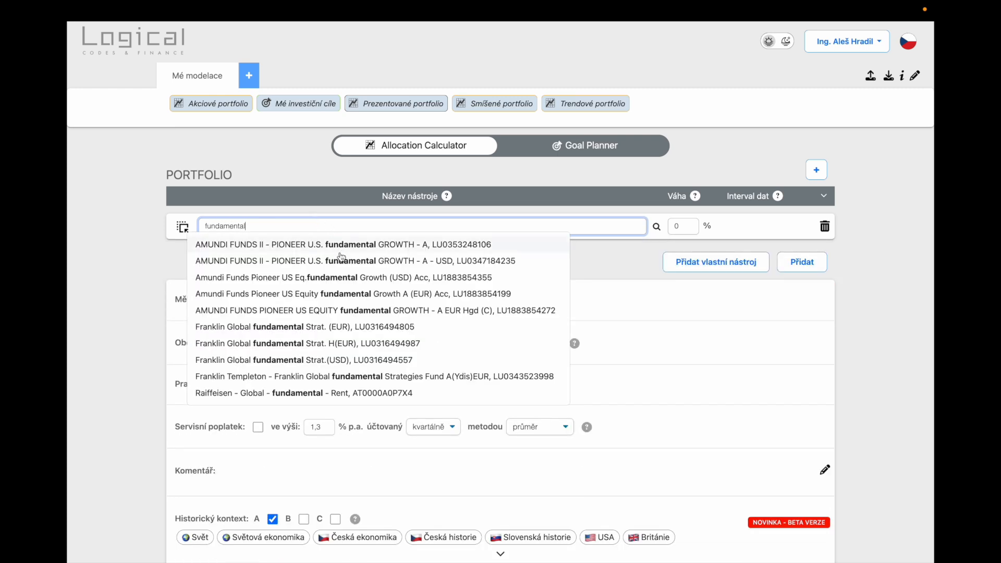
pyautogui.click(336, 278)
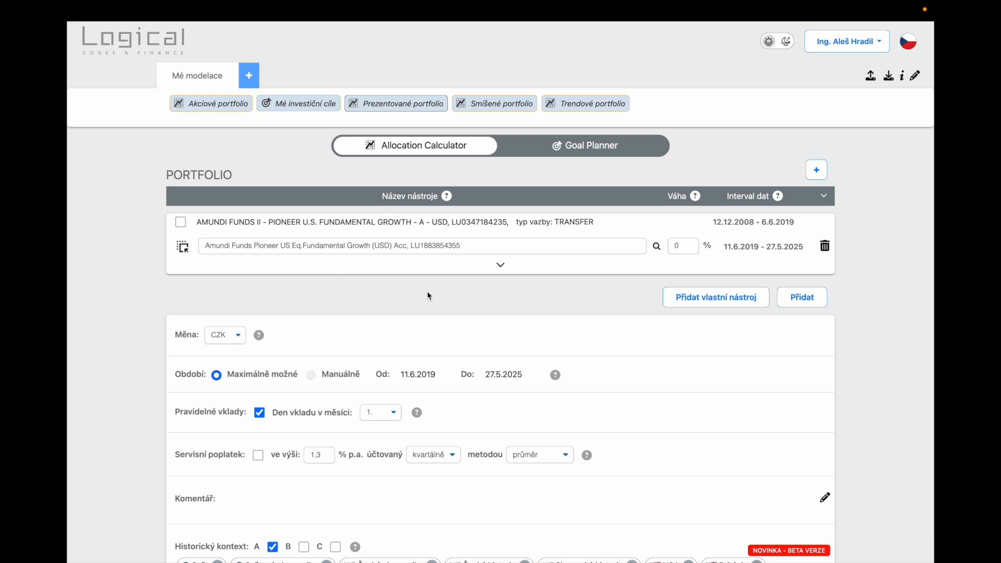
pyautogui.click(500, 265)
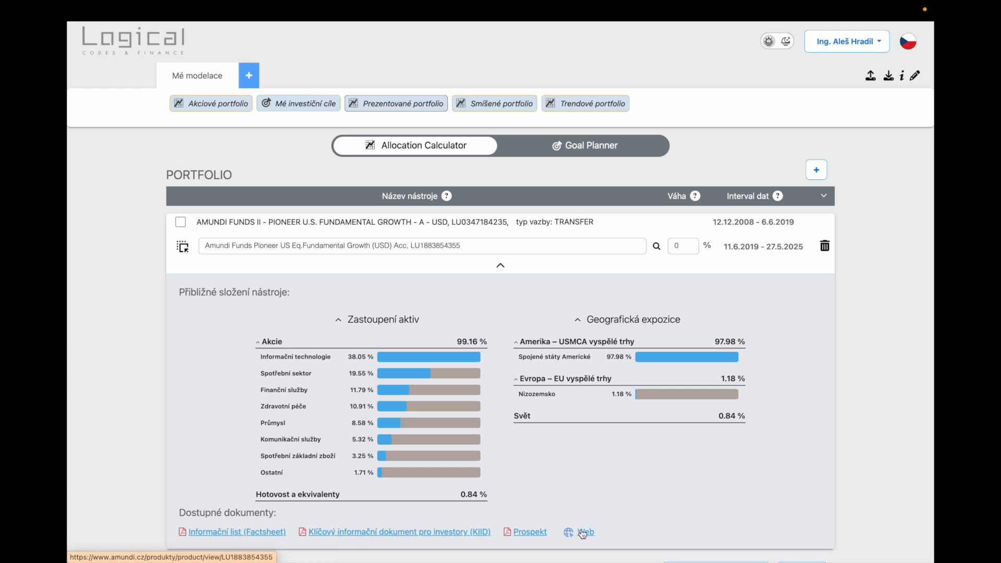
pyautogui.click(500, 269)
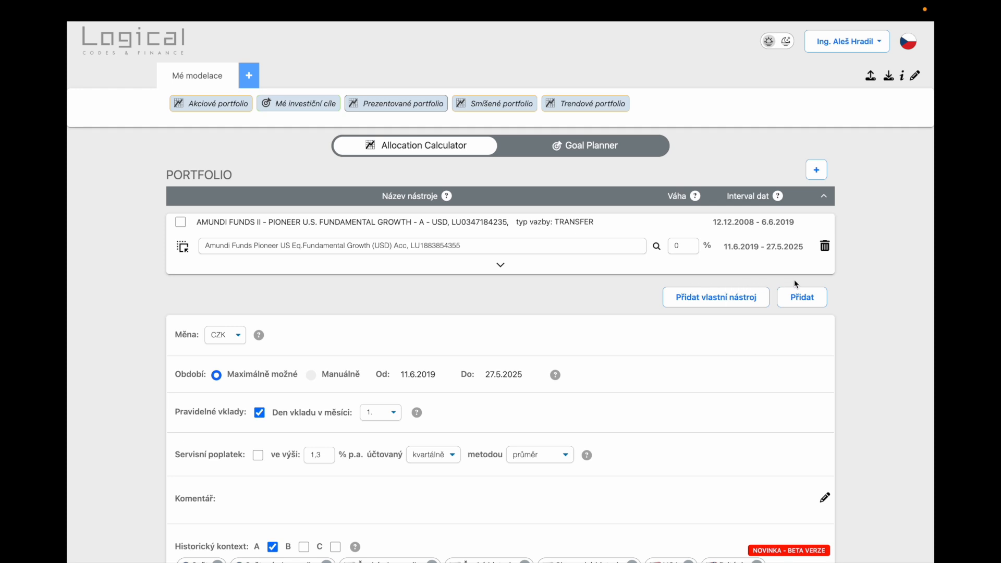
# Add iShares Core S&P 500 UCITS ETF USD (Acc) to the portfolio as a second instrument, found by searching for "ishares s&p".
pyautogui.click(802, 297)
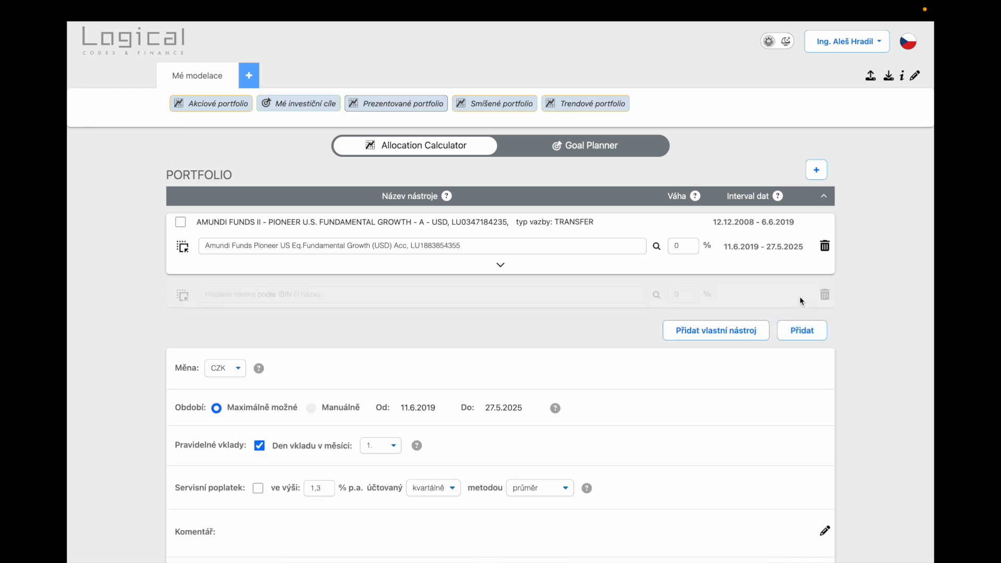
pyautogui.click(292, 294)
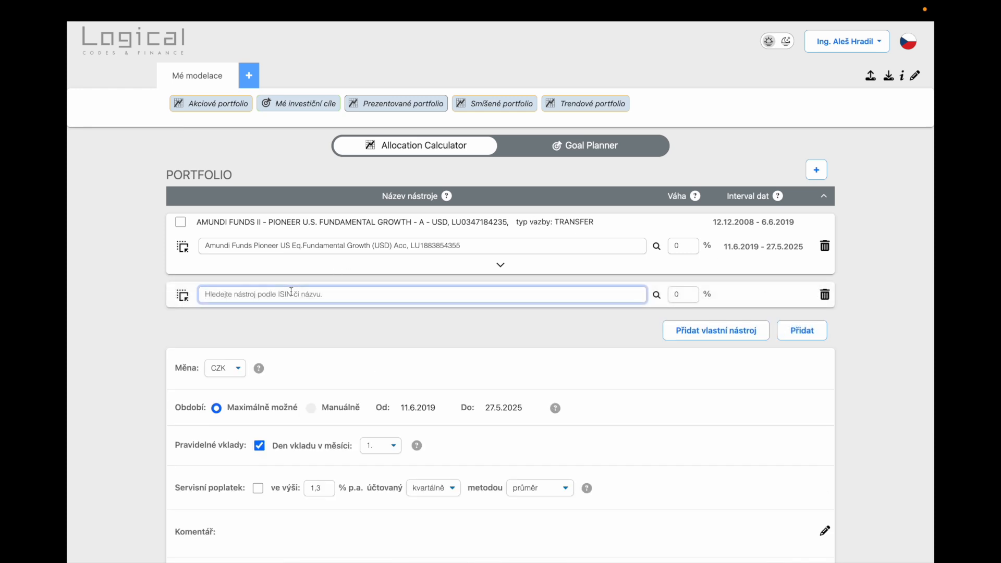
pyautogui.write('is')
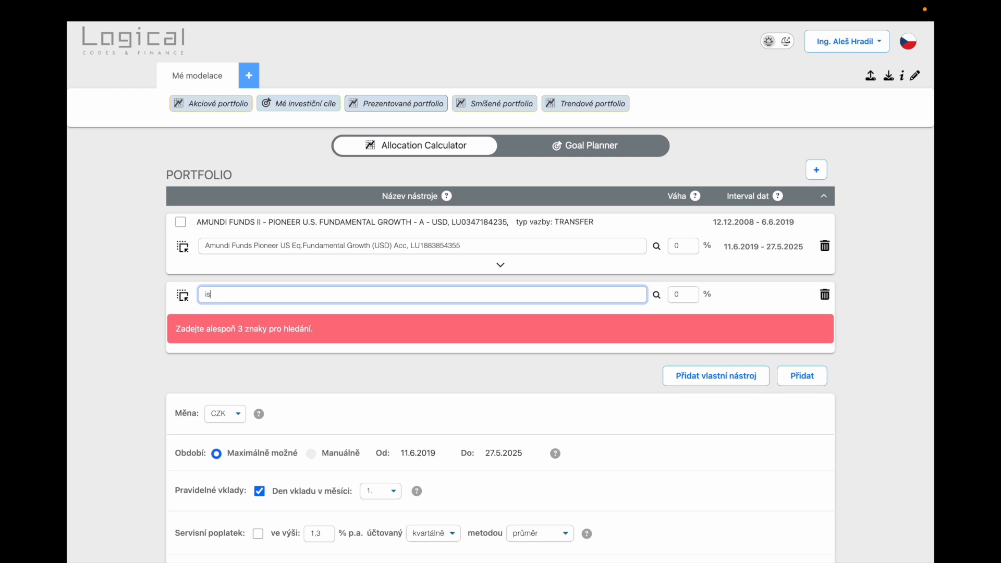
pyautogui.write('hares ')
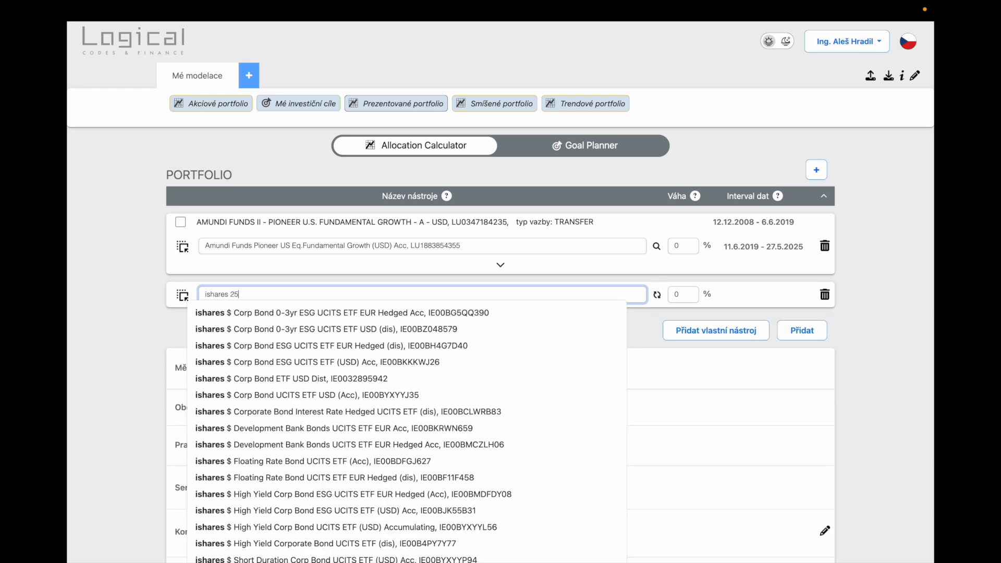
pyautogui.write('s')
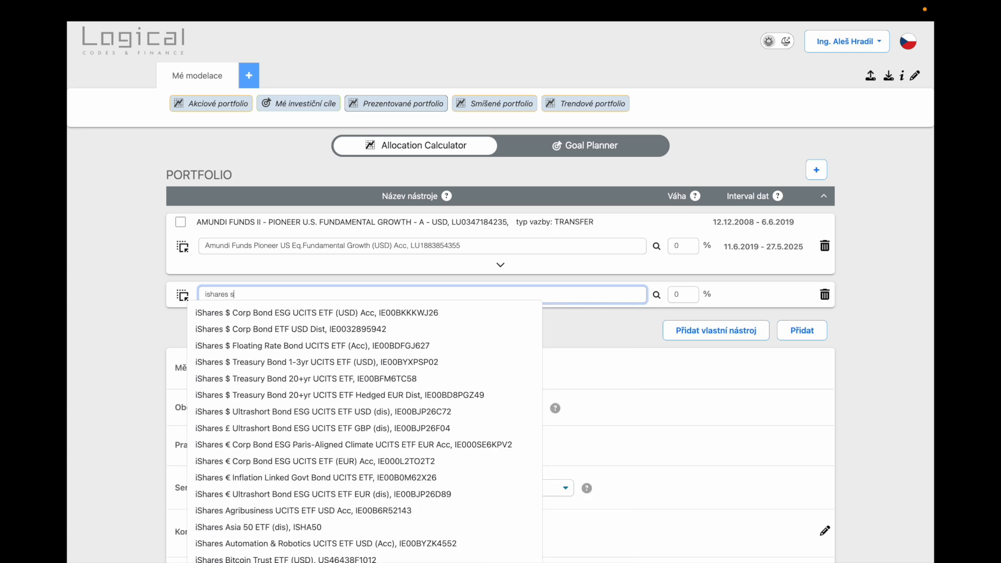
pyautogui.write('&p')
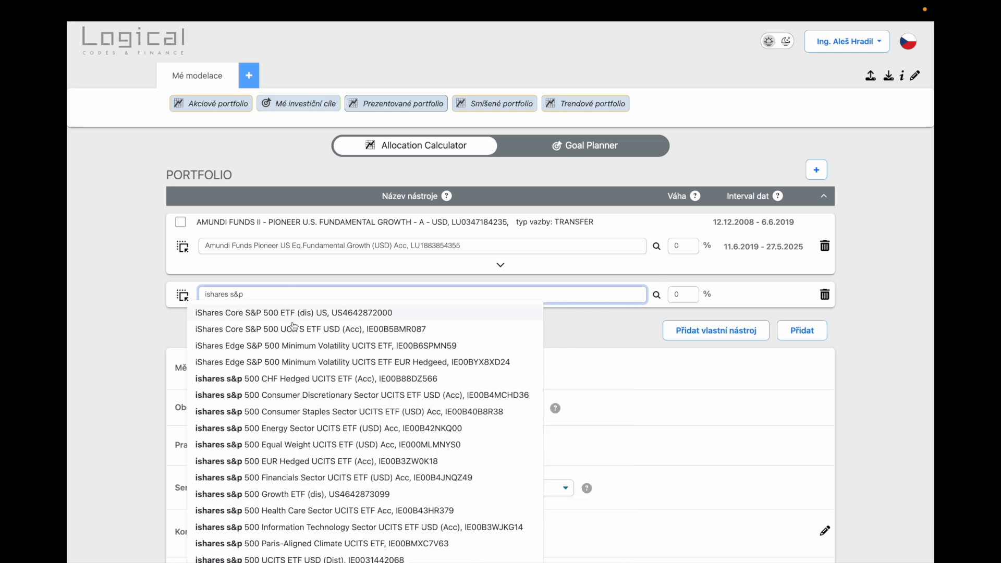
pyautogui.click(292, 329)
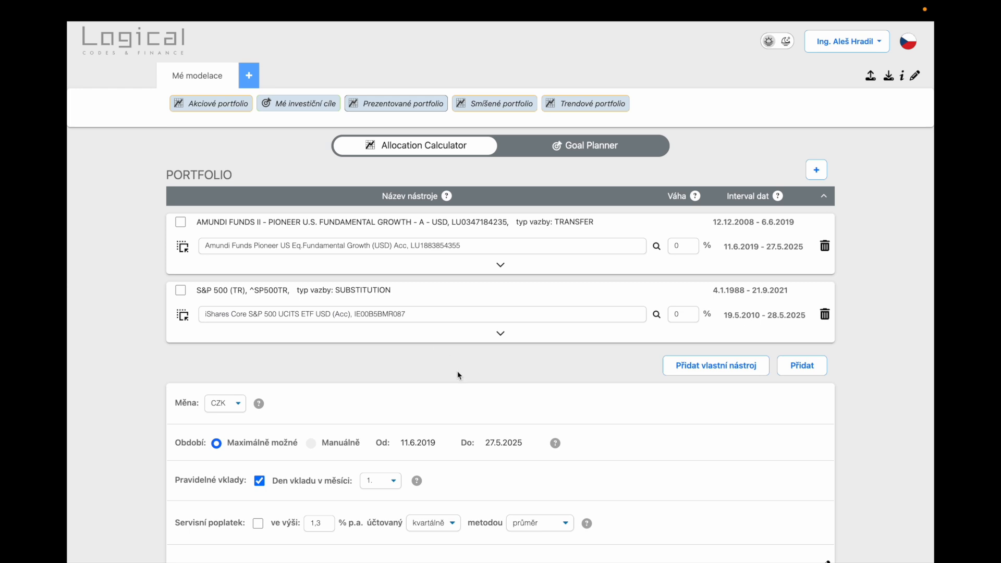
# Keep CZK as the currency, accept the disclaimer declaration and run the modelling for both instruments.
pyautogui.scroll(-1, 458, 372)
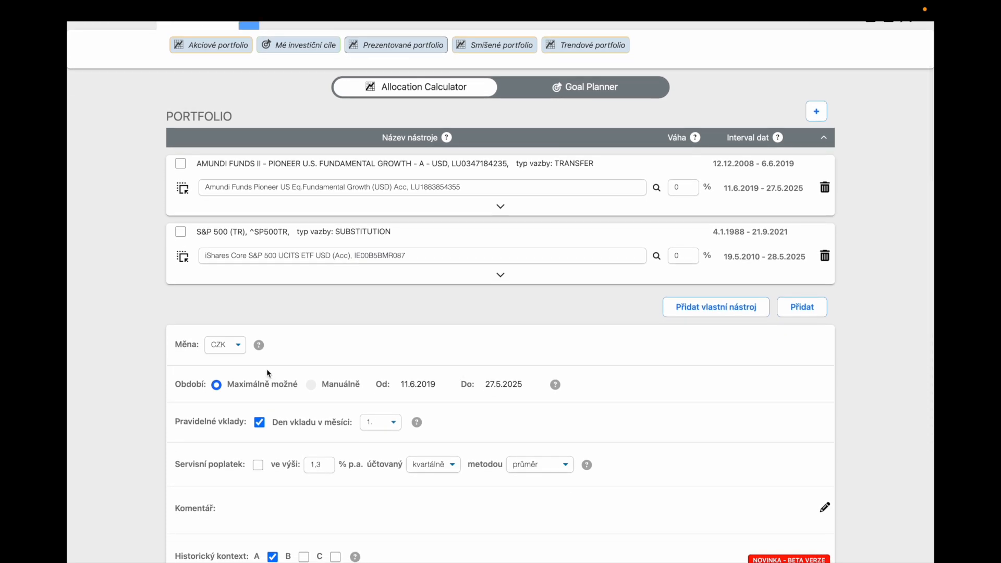
pyautogui.click(239, 345)
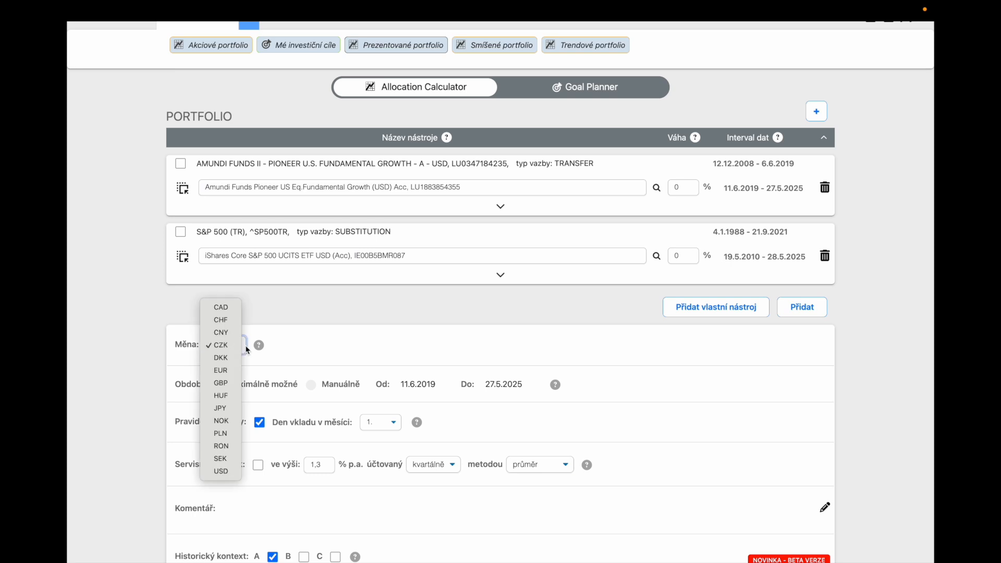
pyautogui.click(291, 352)
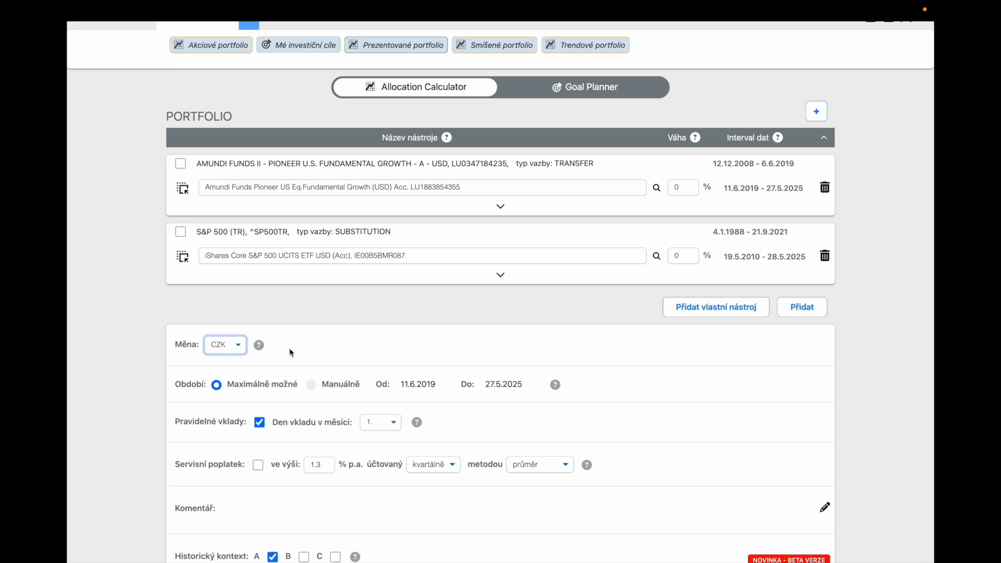
pyautogui.scroll(-3, 327, 349)
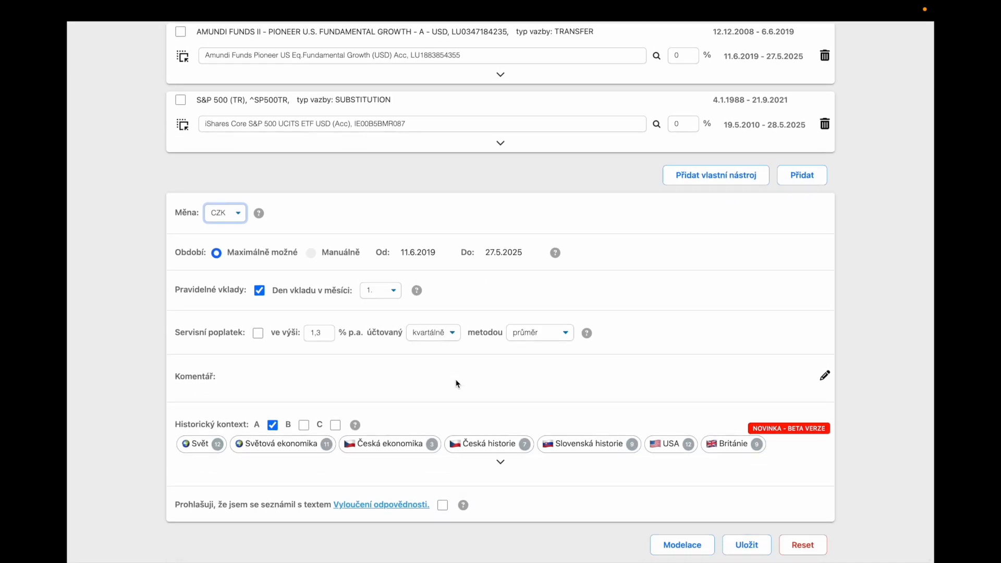
pyautogui.click(444, 505)
pyautogui.click(675, 545)
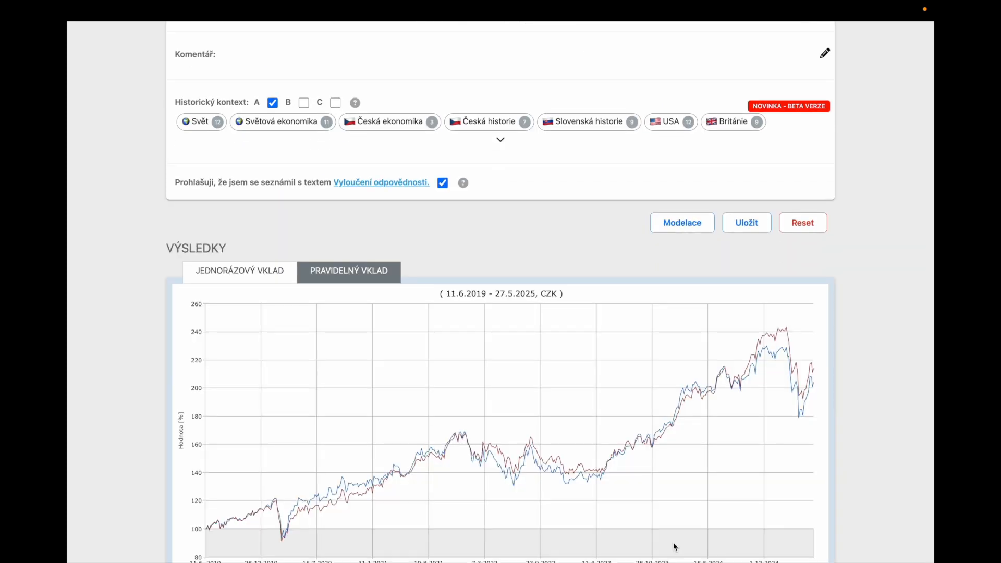
# Compare both instruments in the one-off and regular deposit charts, toggling the Amundi fund's line off and on.
pyautogui.scroll(-2, 674, 542)
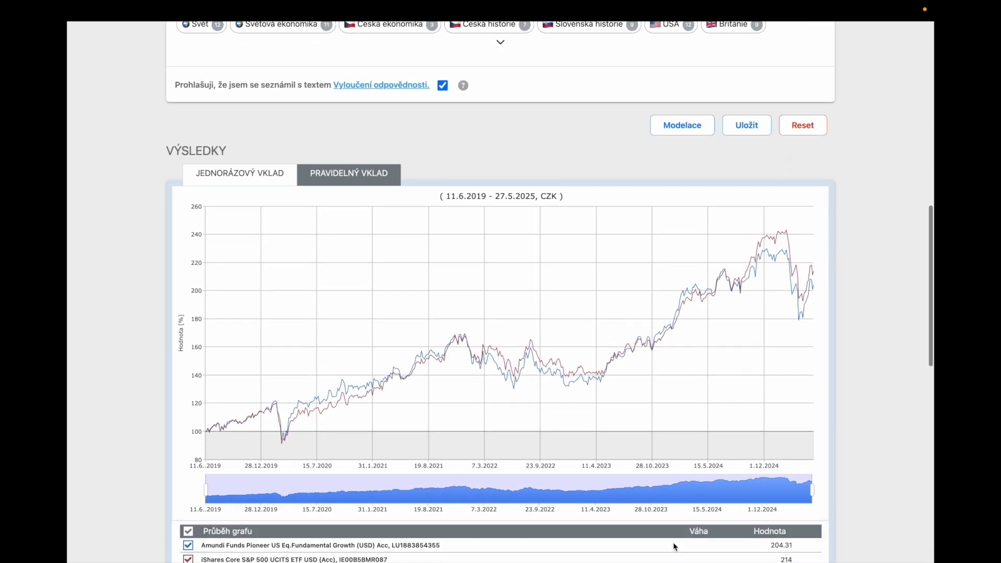
pyautogui.scroll(-1, 674, 543)
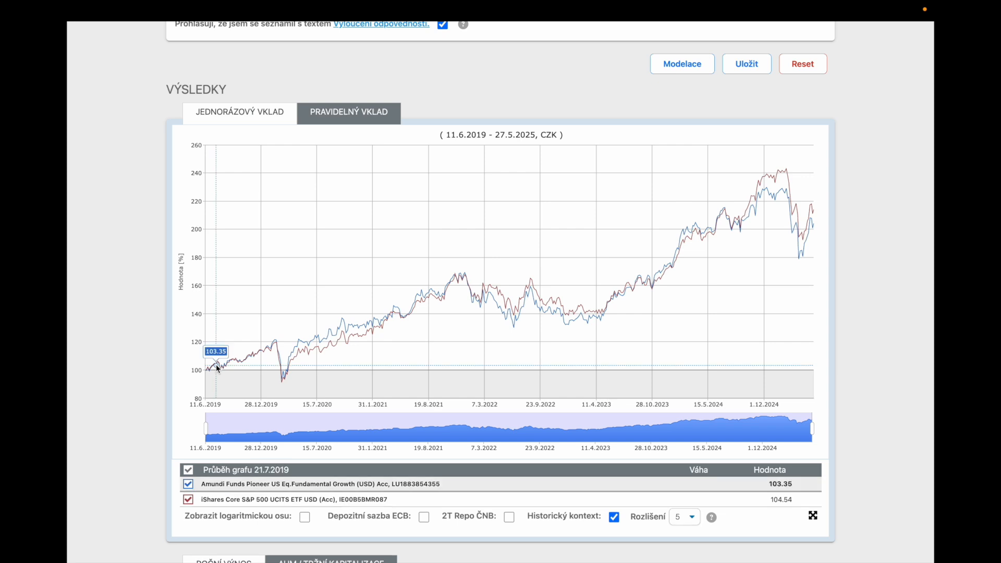
pyautogui.moveTo(206, 373)
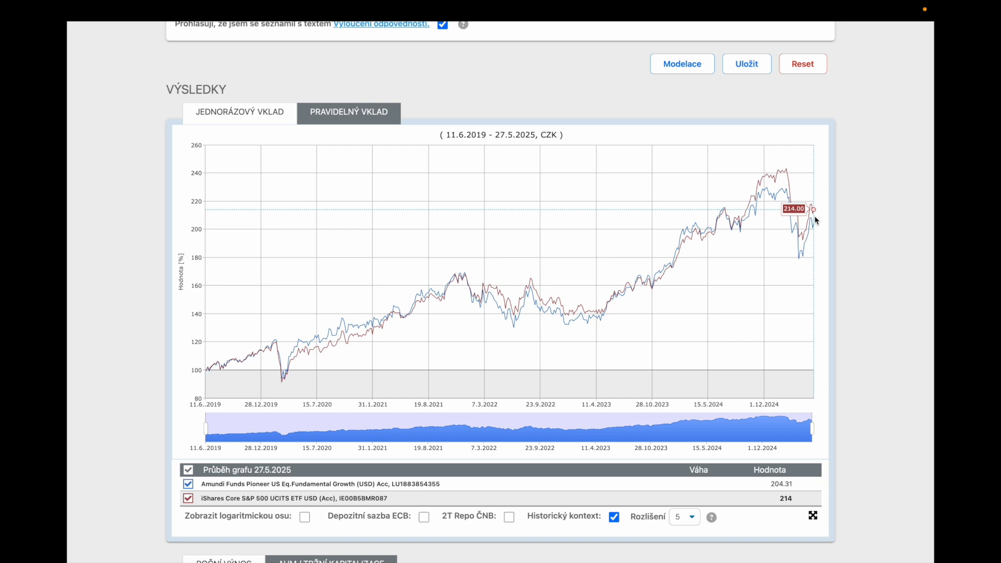
pyautogui.click(361, 112)
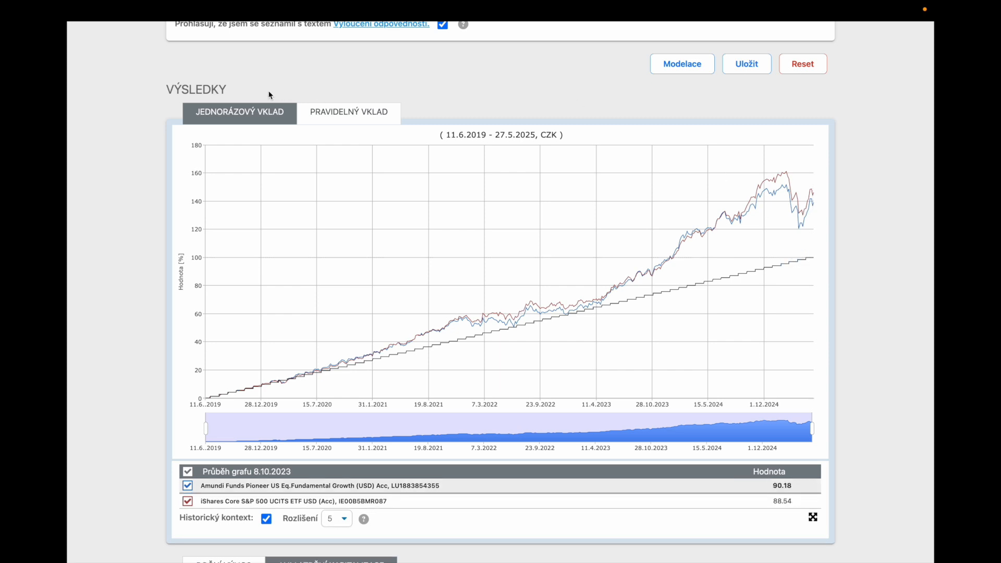
pyautogui.click(264, 113)
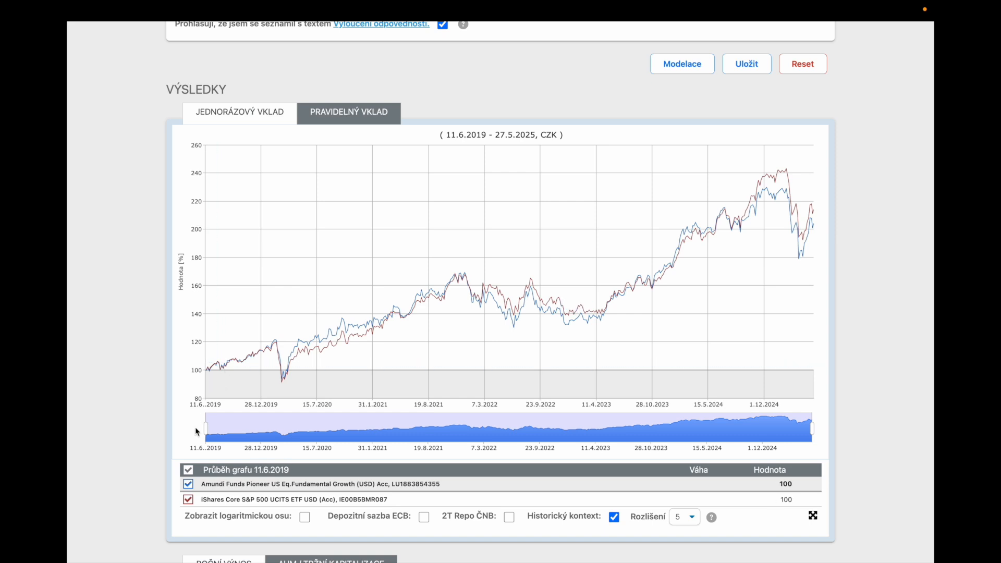
pyautogui.click(188, 486)
pyautogui.click(189, 484)
# Overlay the Světová ekonomika and USA historical context events on the results chart.
pyautogui.scroll(2, 118, 274)
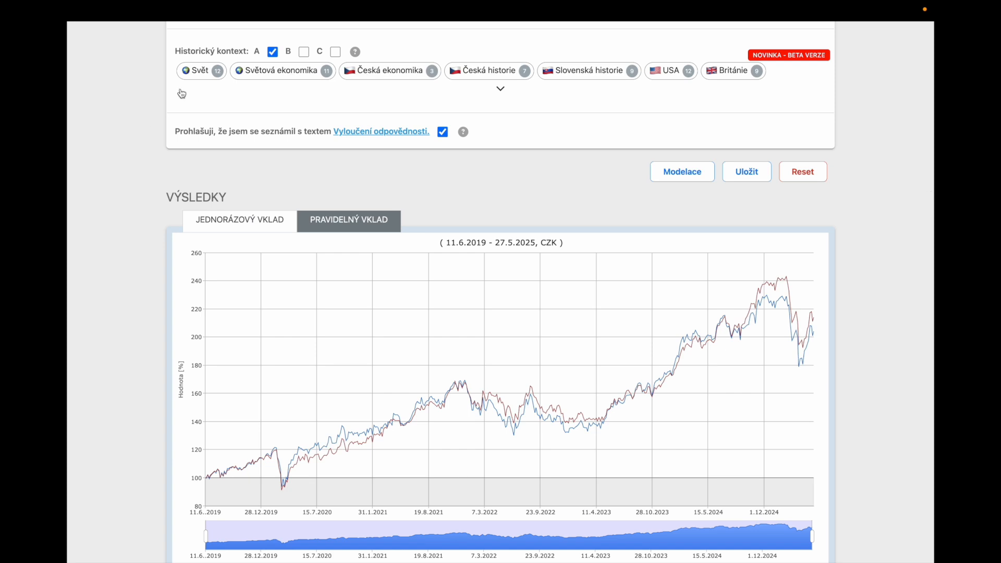
pyautogui.click(269, 74)
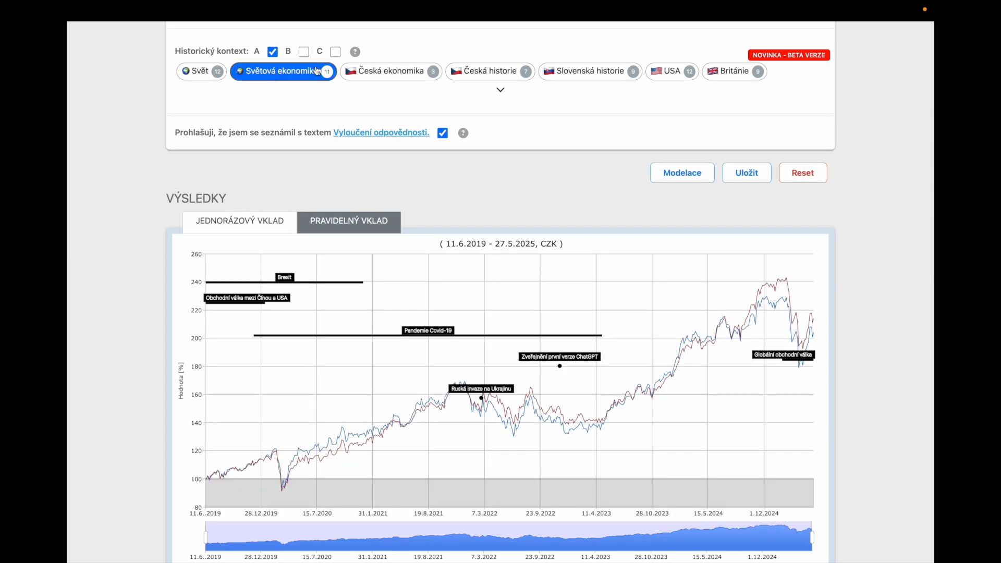
pyautogui.click(673, 75)
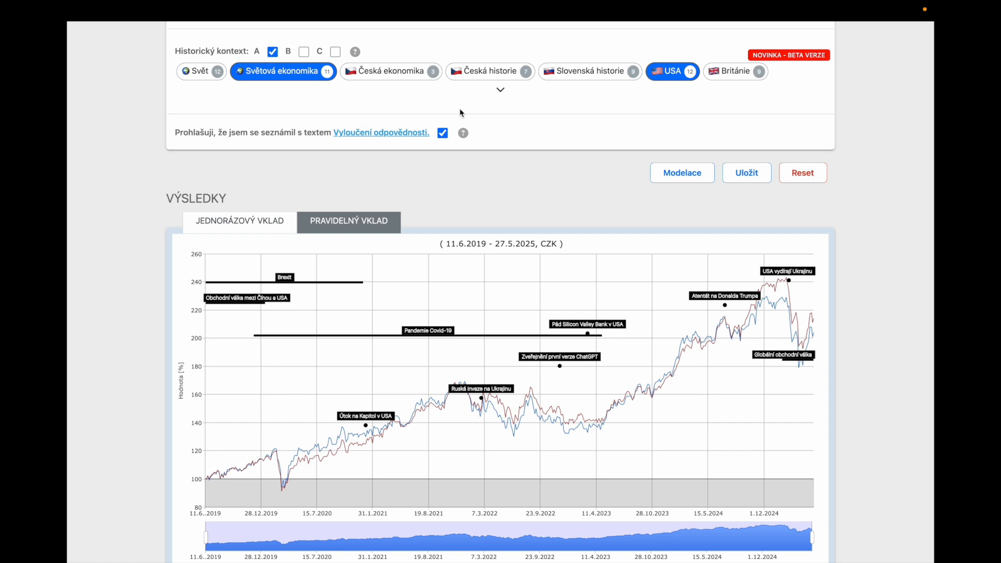
# Read the chart's milestone details for the first ChatGPT release, the Covid-19 pandemic and Donald Trump's current presidency.
pyautogui.scroll(-3, 438, 181)
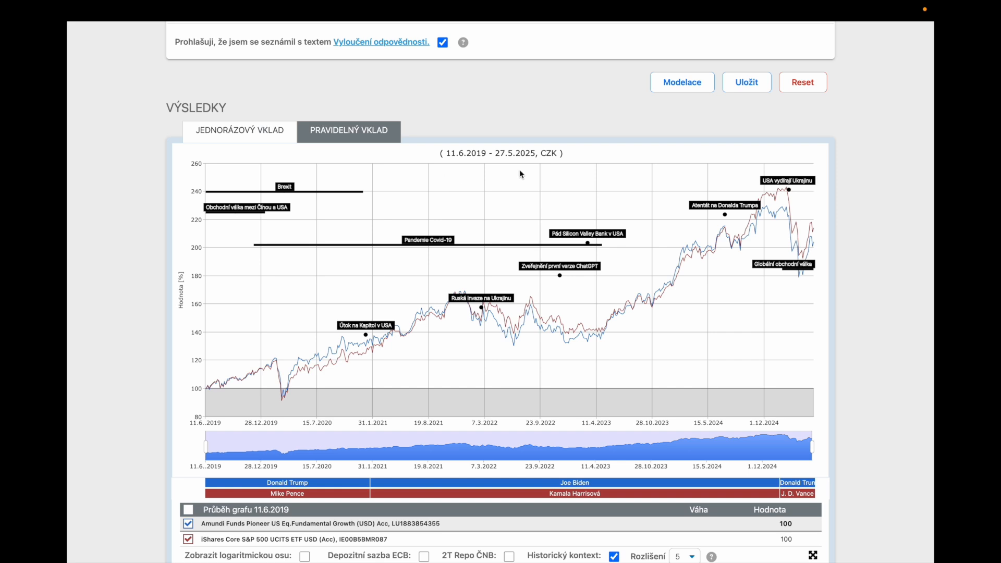
pyautogui.click(561, 277)
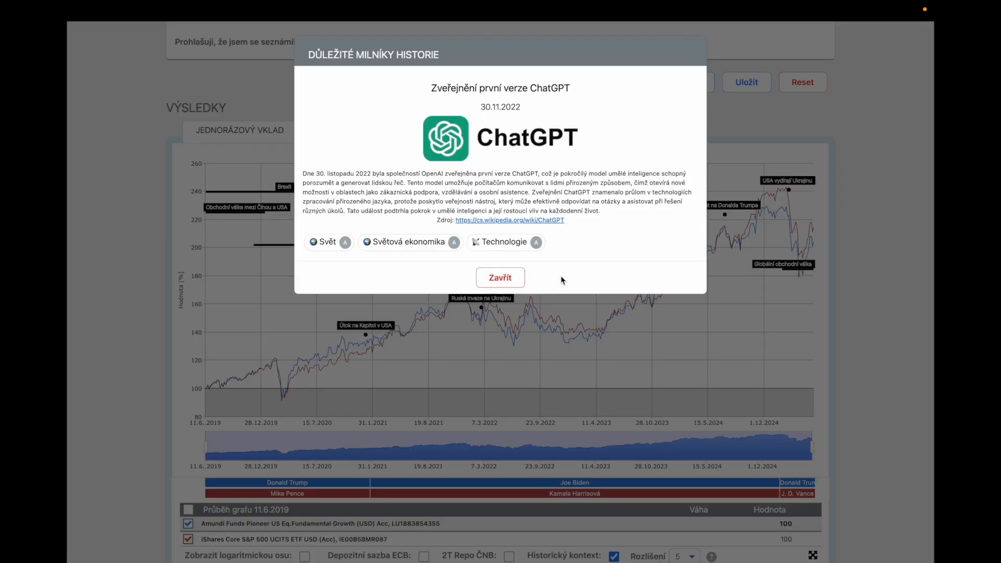
pyautogui.click(500, 278)
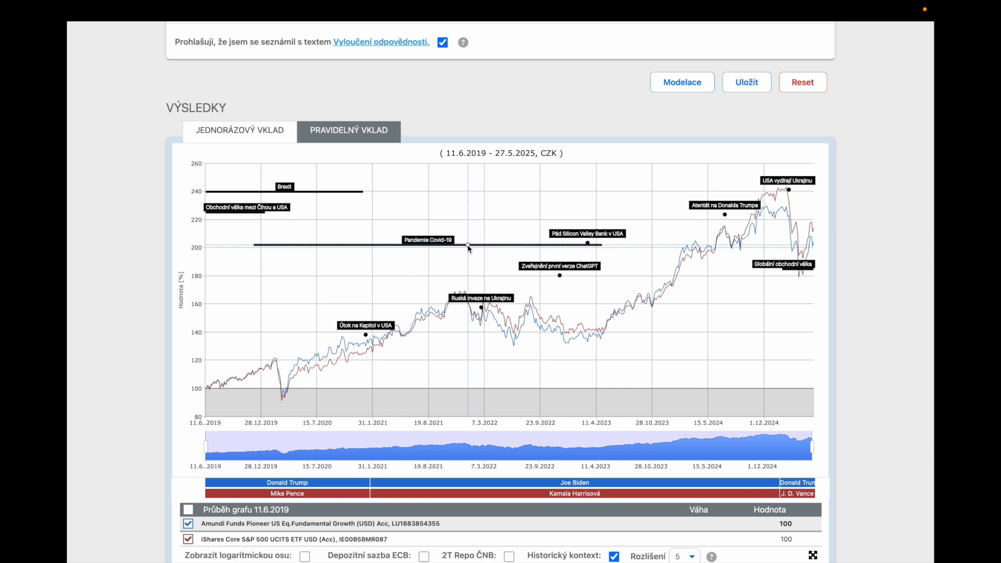
pyautogui.click(473, 245)
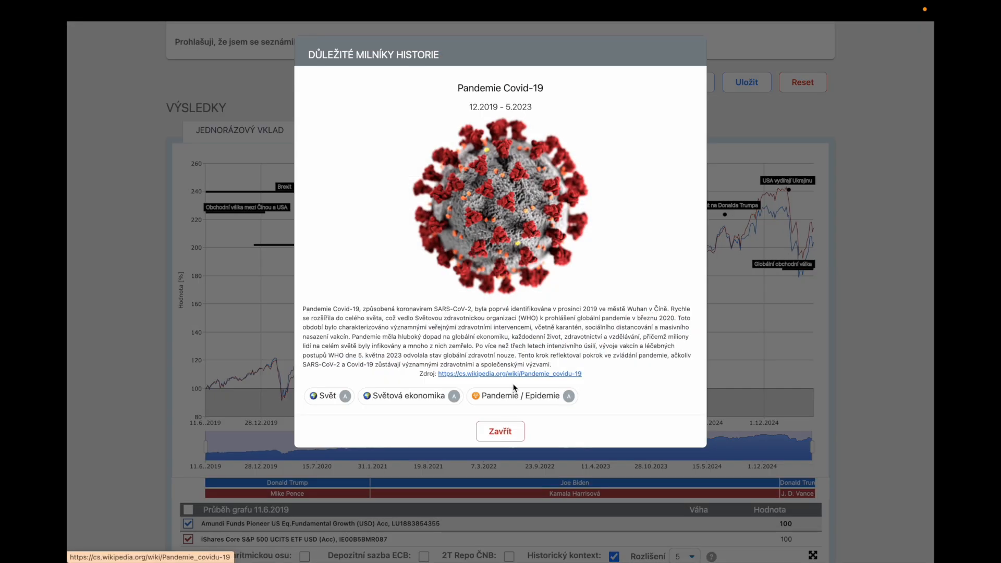
pyautogui.click(500, 432)
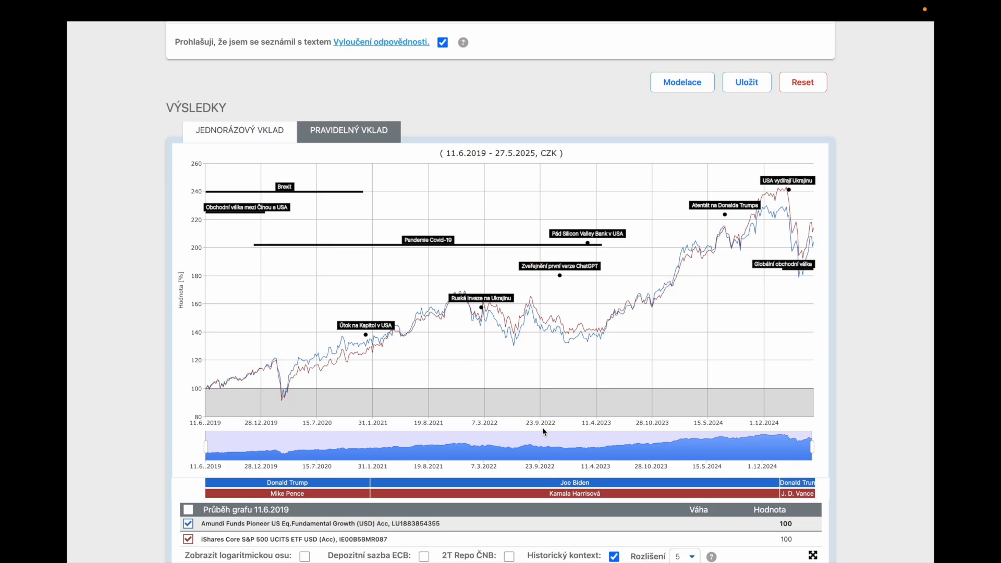
pyautogui.click(800, 483)
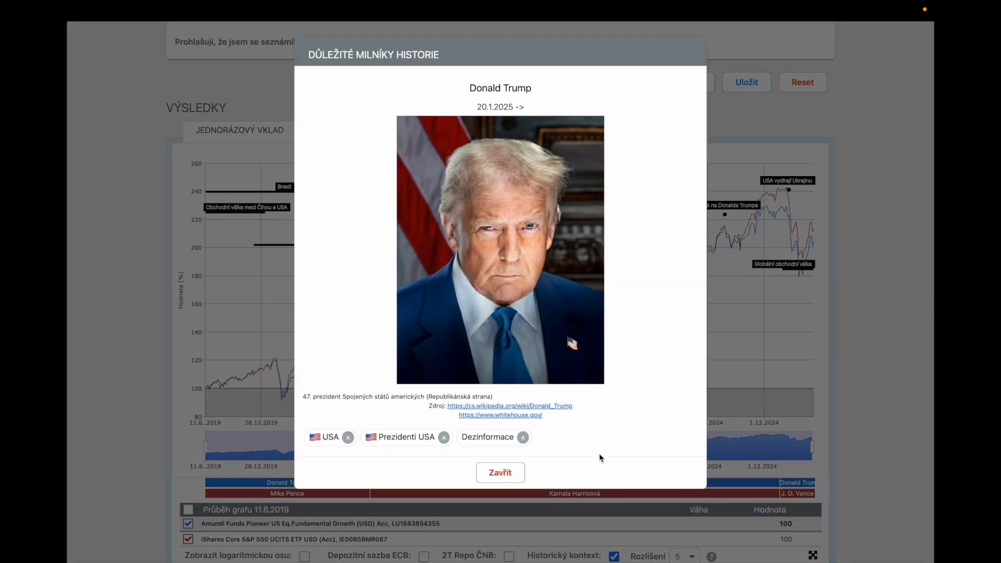
pyautogui.click(502, 472)
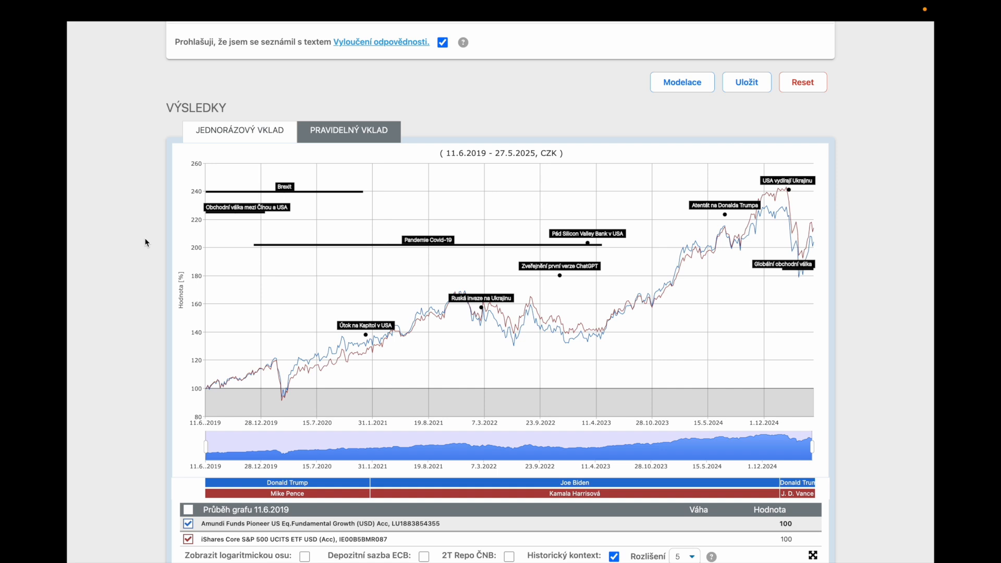
# Reset the calculator to clear the portfolio instruments, historical context selection and modelling results.
pyautogui.scroll(-1, 146, 243)
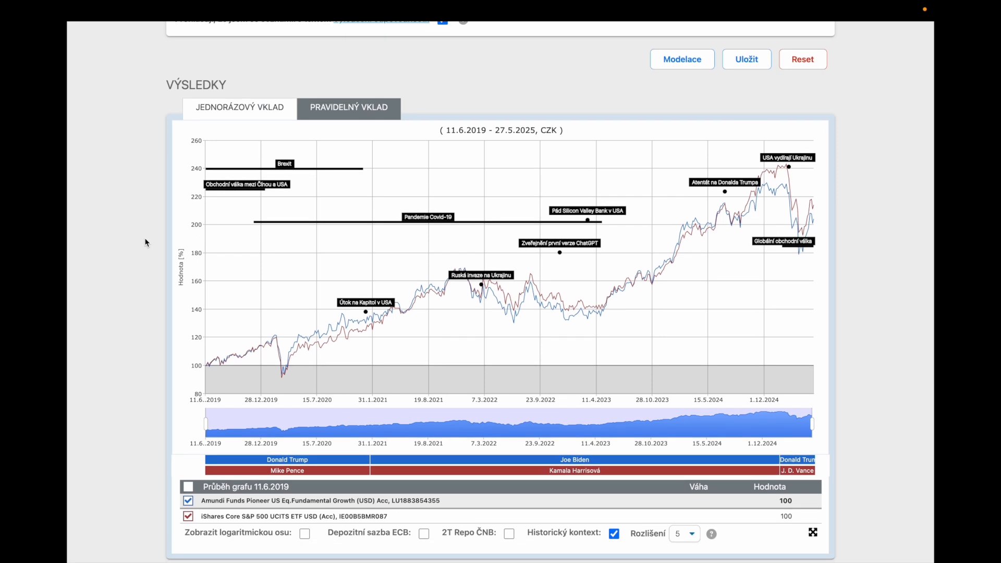
pyautogui.scroll(7, 146, 243)
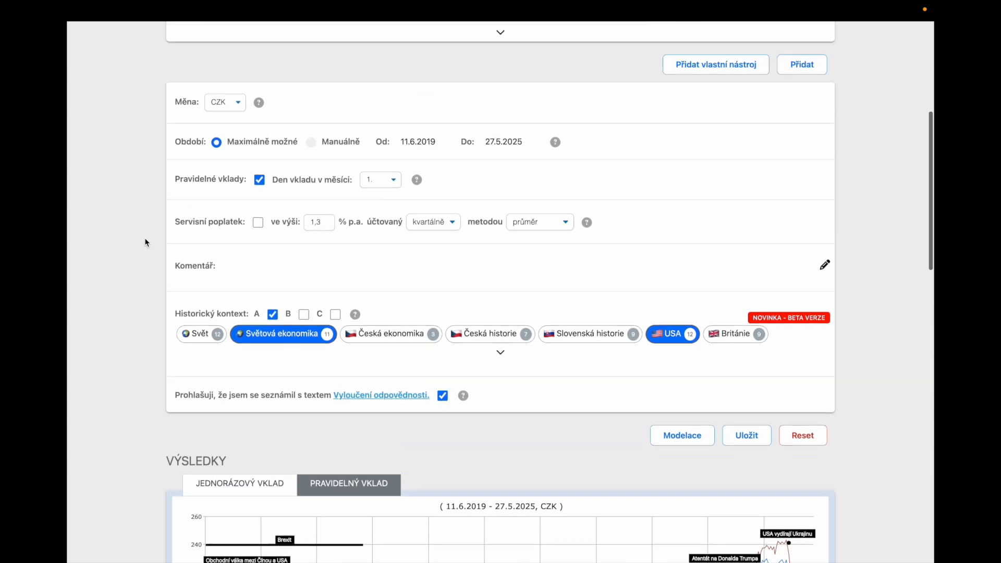
pyautogui.scroll(4, 147, 243)
pyautogui.scroll(-4, 146, 243)
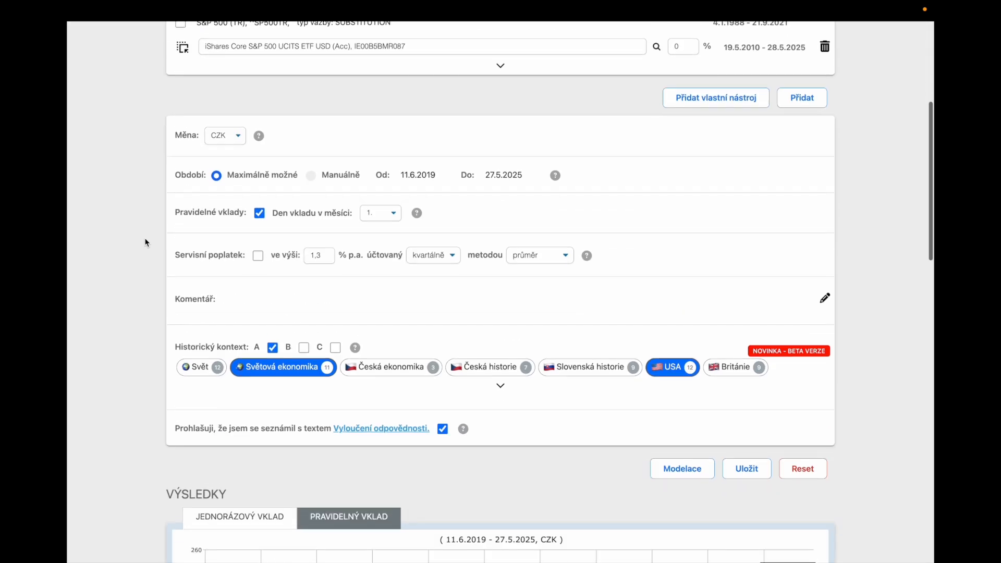
pyautogui.click(800, 458)
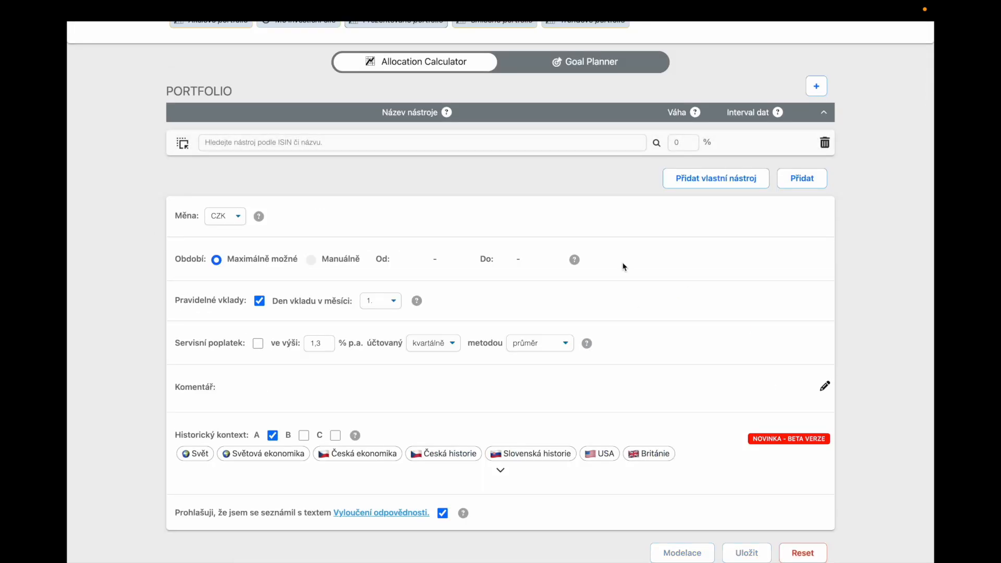
pyautogui.scroll(2, 624, 267)
pyautogui.scroll(-1, 624, 264)
pyautogui.click(811, 204)
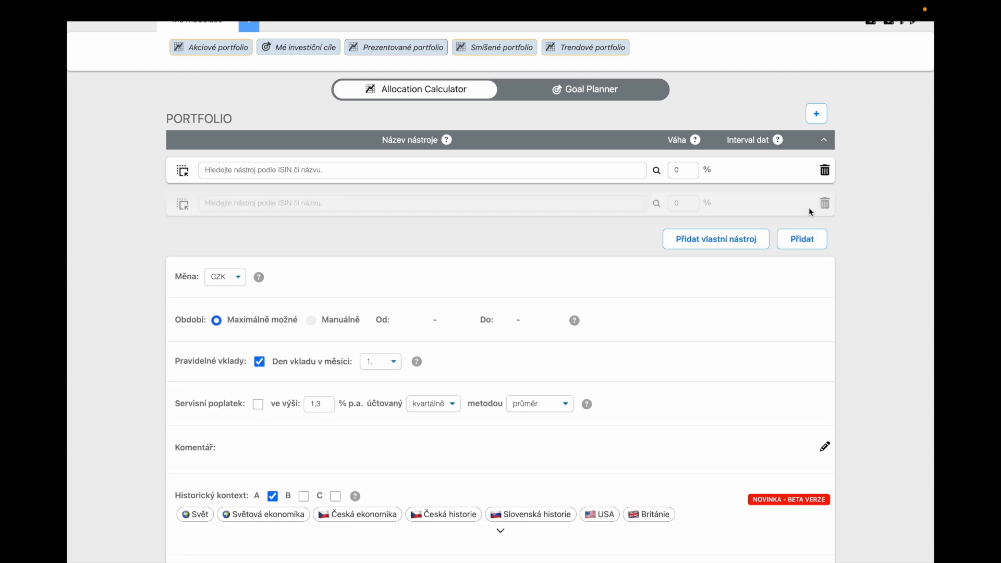
pyautogui.click(801, 239)
pyautogui.click(367, 170)
pyautogui.write('fundamental')
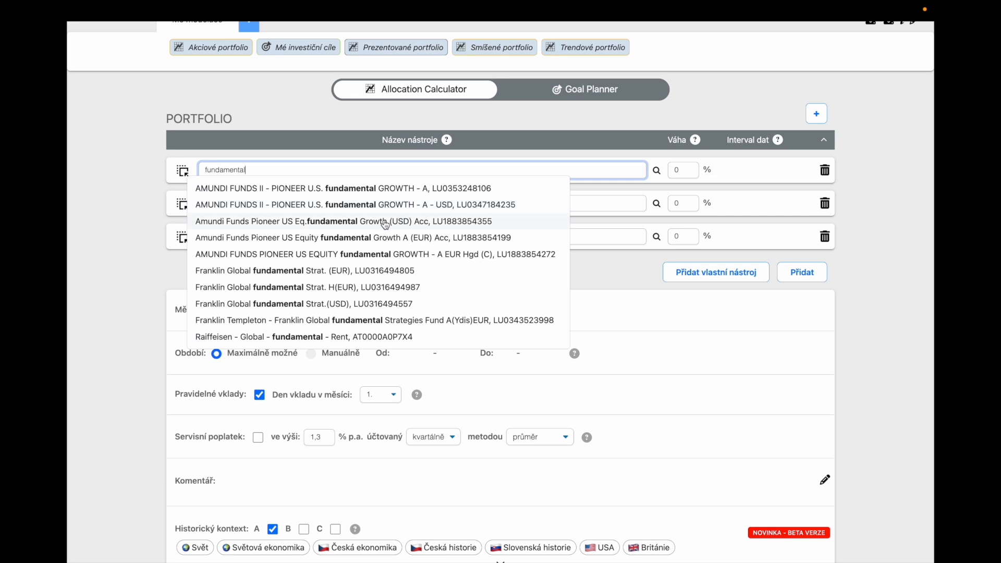
pyautogui.click(385, 222)
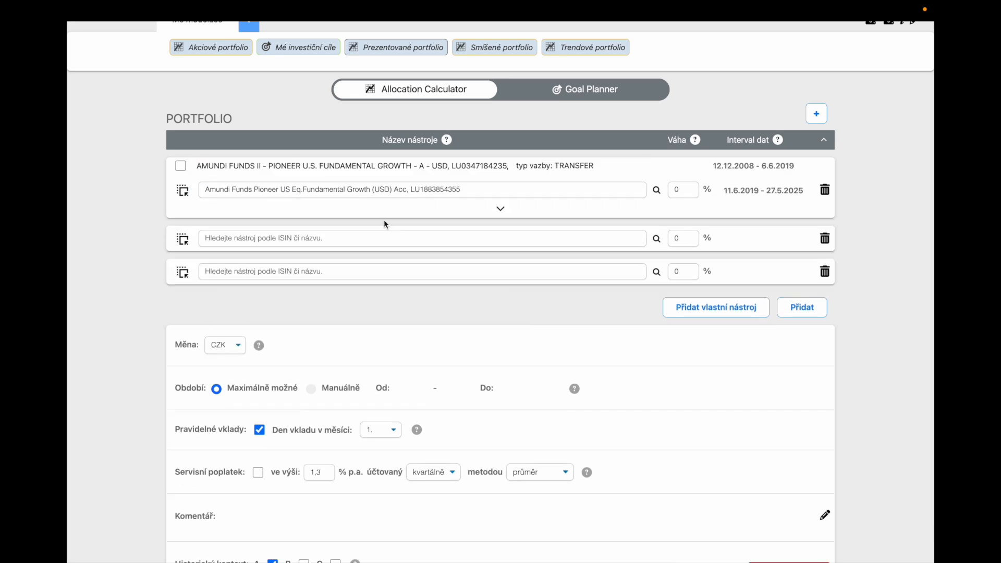
pyautogui.click(344, 237)
pyautogui.write('glo')
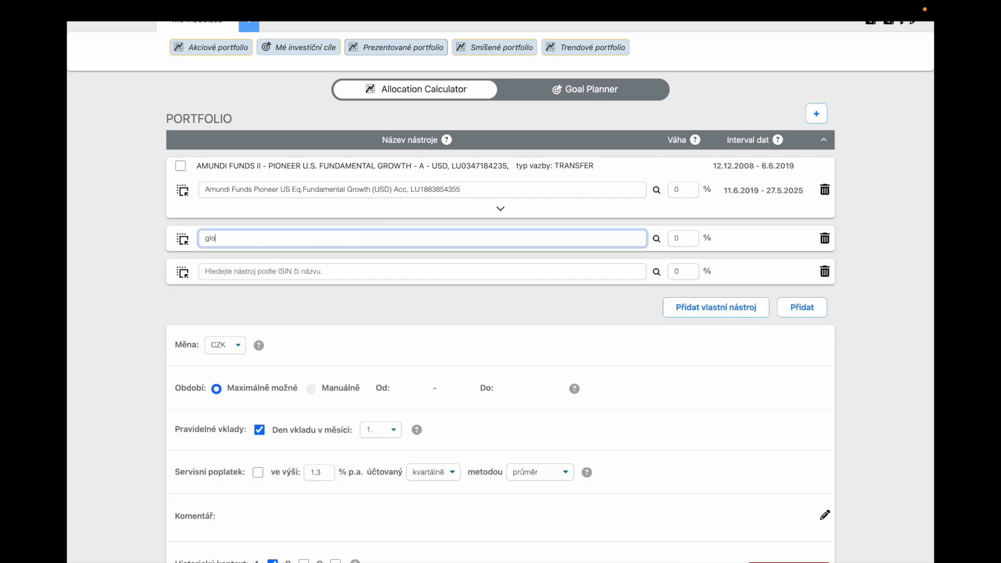
pyautogui.write('bal')
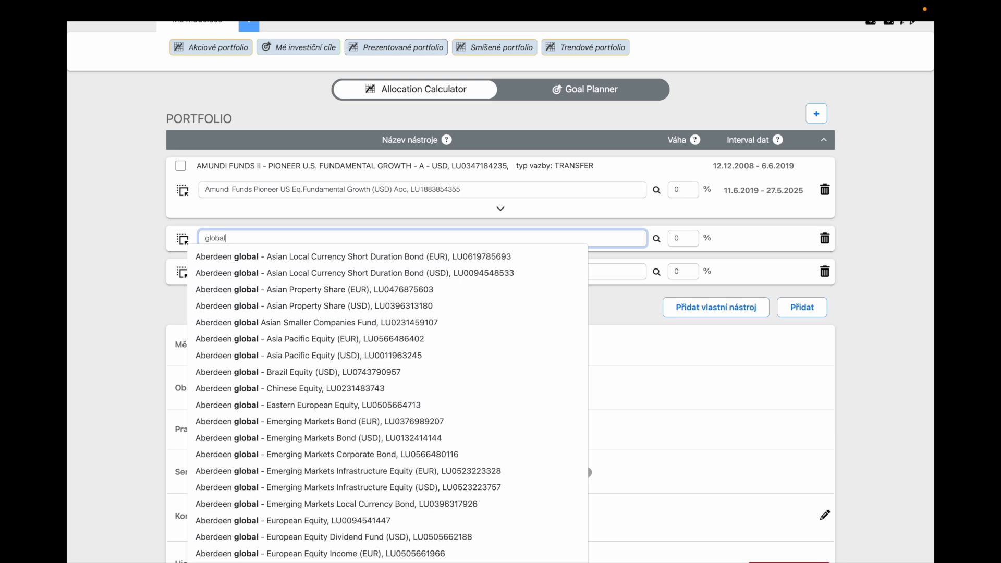
pyautogui.write(' dividend')
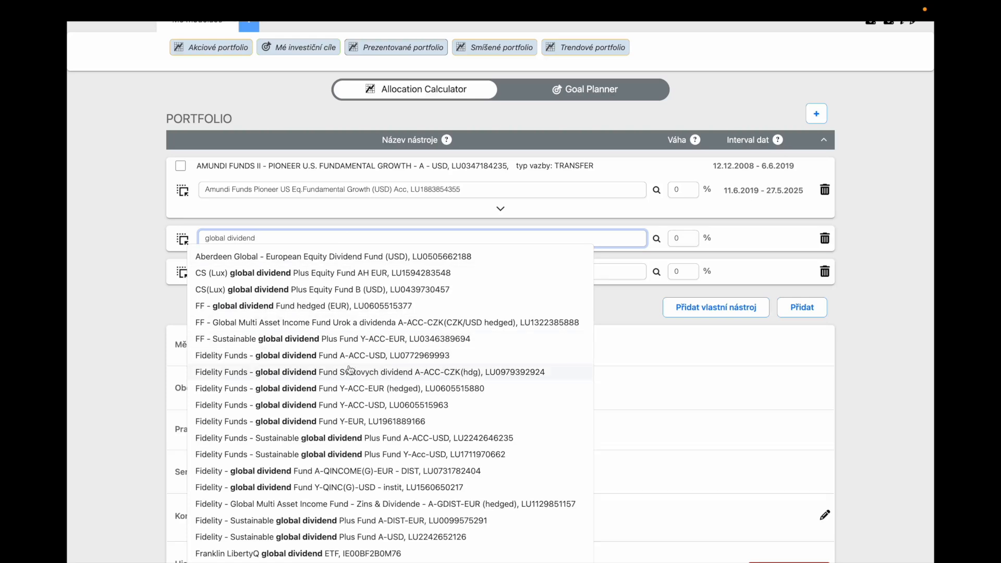
pyautogui.click(354, 356)
pyautogui.click(319, 286)
pyautogui.write('nové')
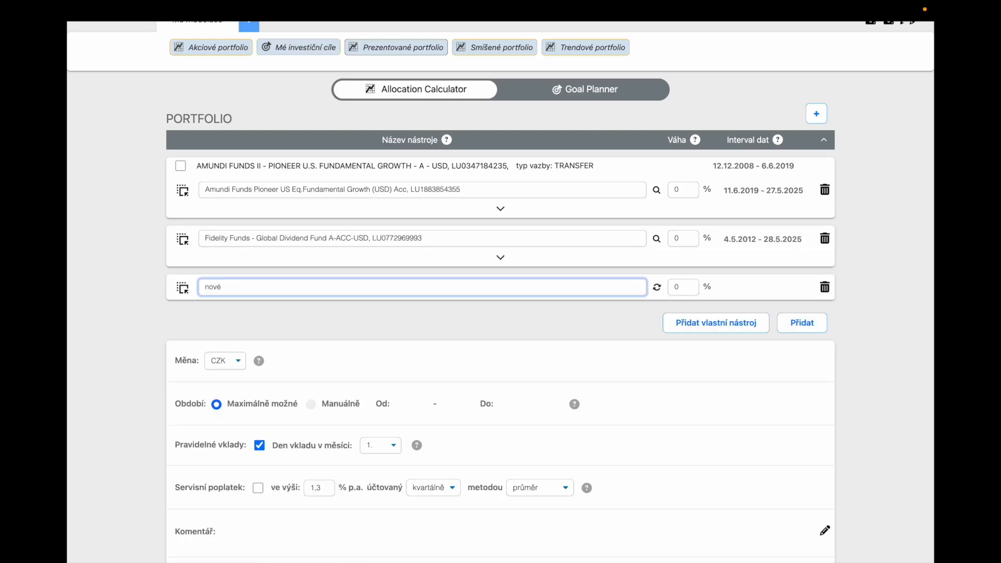
pyautogui.write(' evropy')
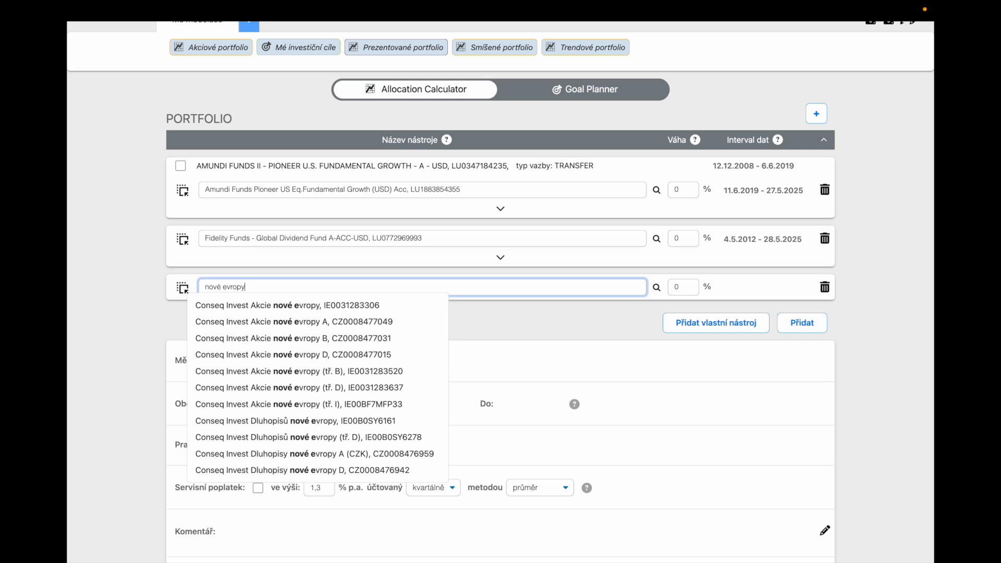
pyautogui.click(312, 322)
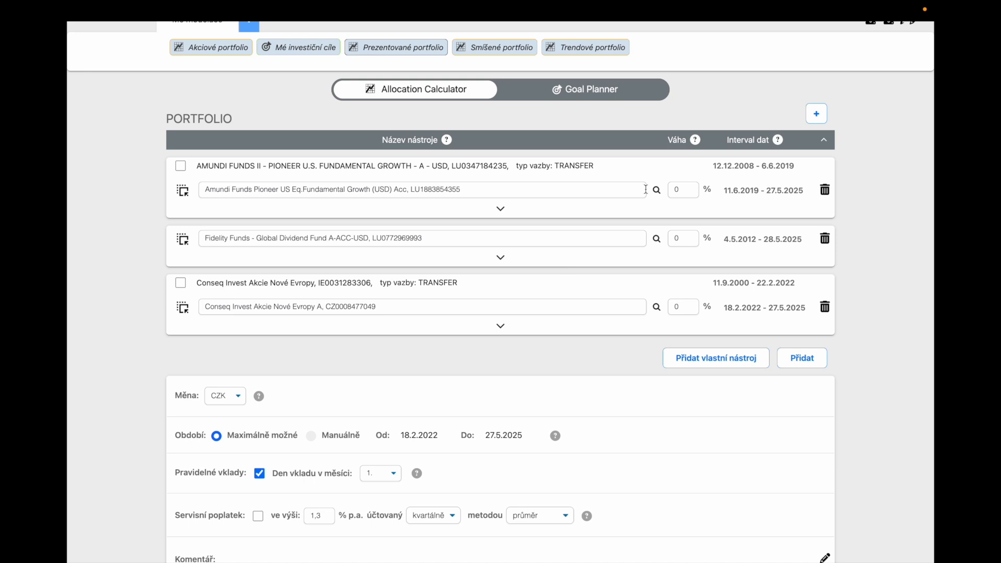
# Set the portfolio weights to 30 % for the Amundi fund, 40 % for Fidelity and 30 % for Conseq.
pyautogui.click(687, 191)
pyautogui.write('30')
pyautogui.press('Tab')
pyautogui.write('40')
pyautogui.click(681, 308)
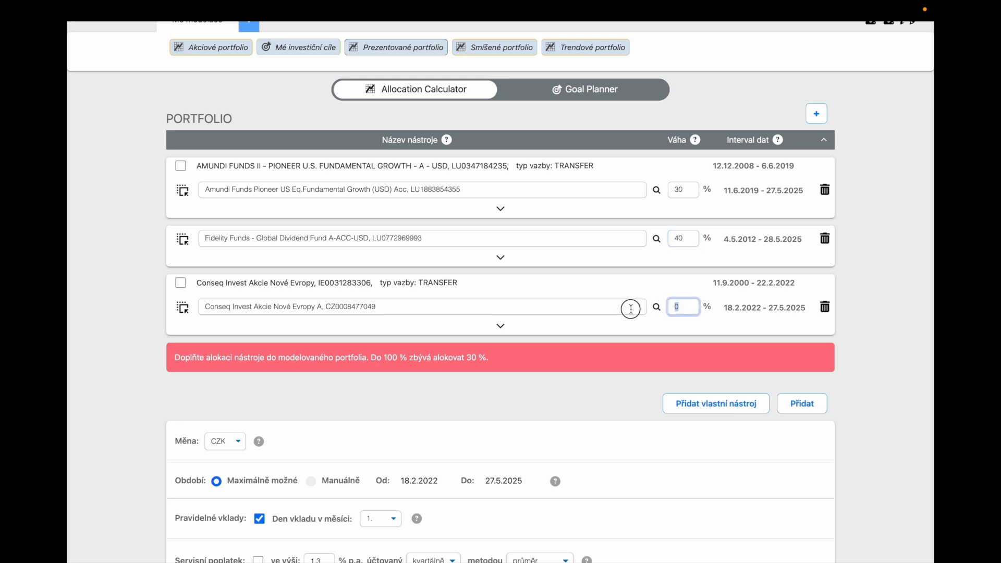
pyautogui.write('30')
pyautogui.click(550, 406)
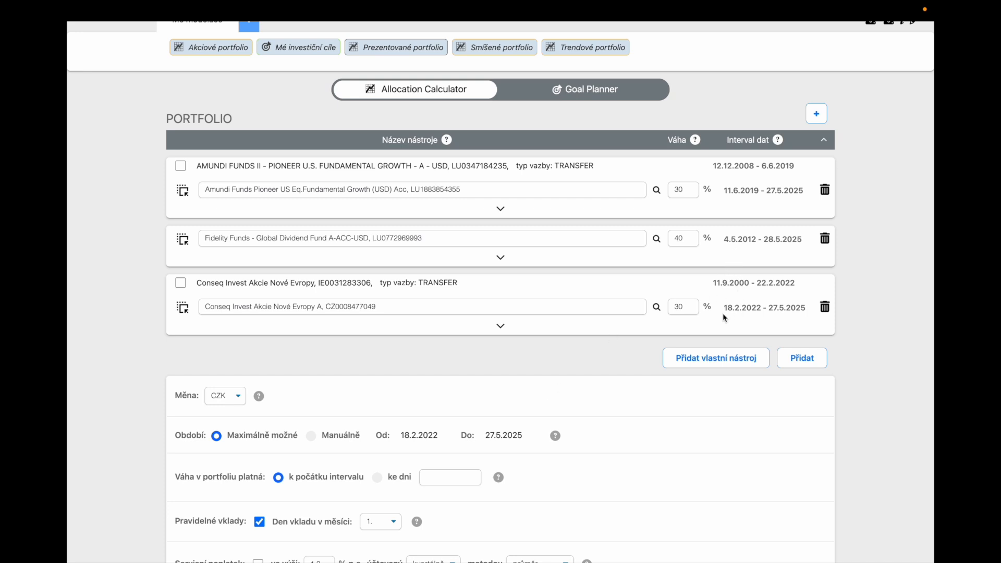
# Check the Conseq fund's data interval against the maximum possible modelling period.
pyautogui.moveTo(726, 311); pyautogui.dragTo(808, 311)
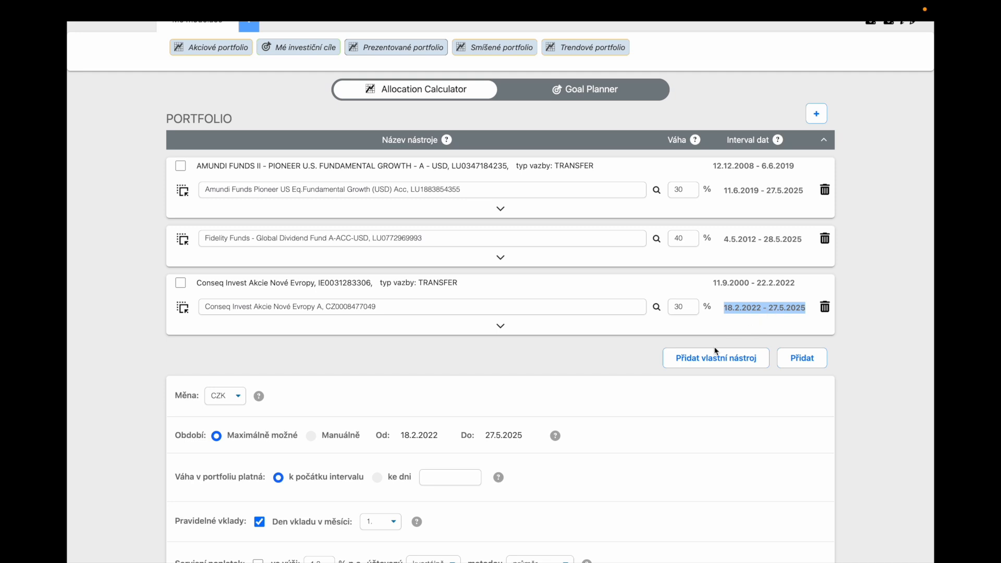
pyautogui.click(512, 410)
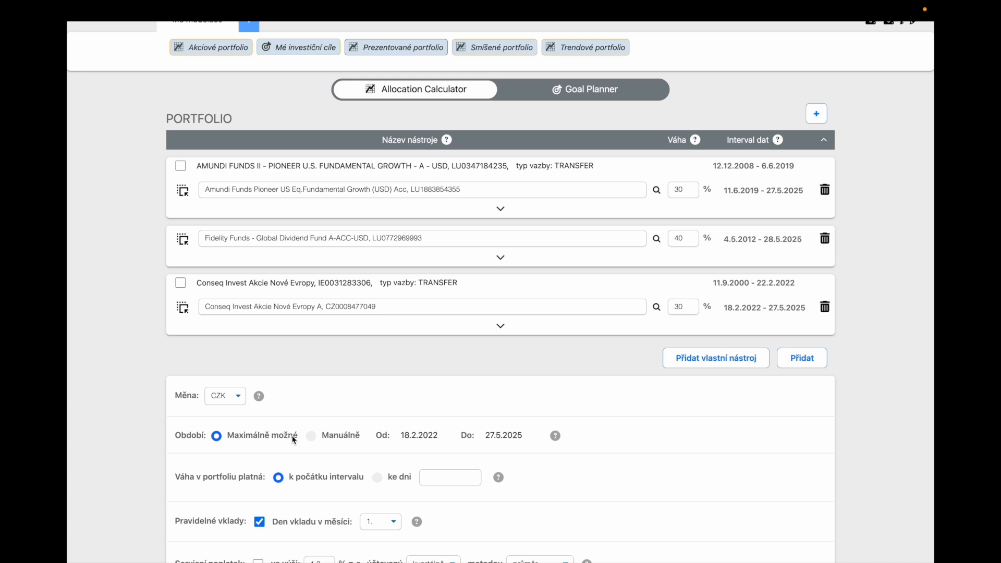
pyautogui.moveTo(293, 438); pyautogui.dragTo(230, 437)
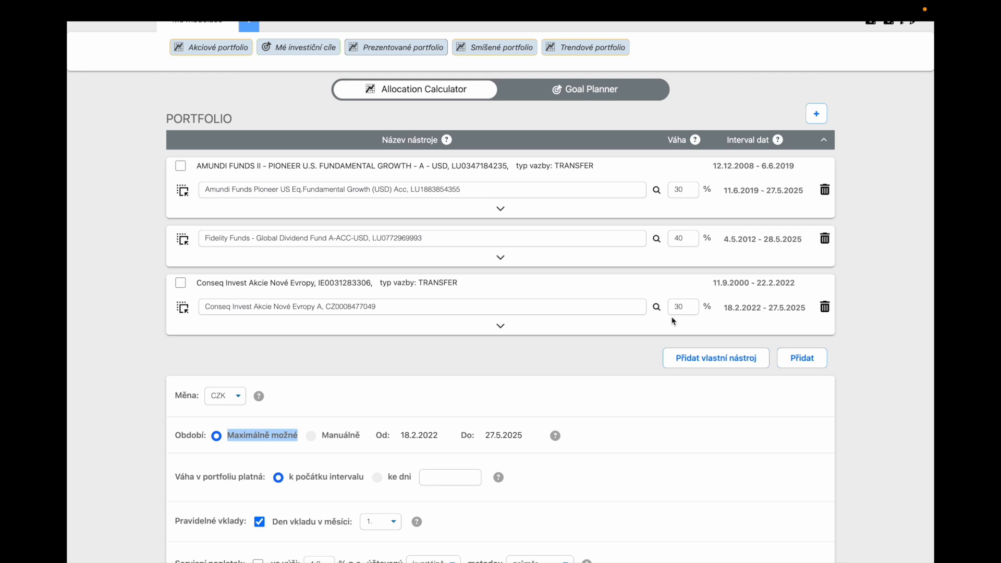
pyautogui.click(720, 329)
pyautogui.click(502, 327)
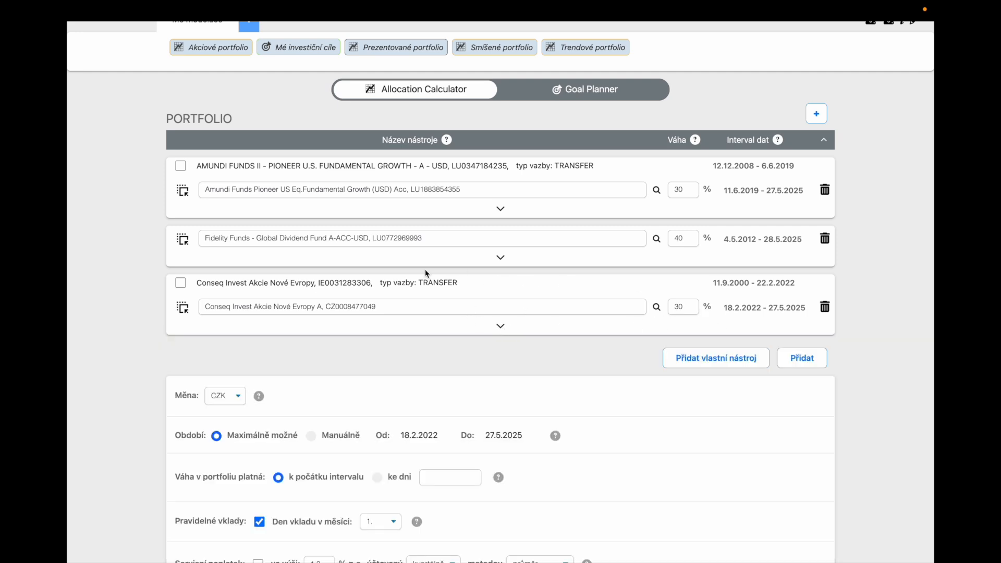
# Link the Conseq and Amundi funds to their TRANSFER predecessor funds, checking the modelling period's start date after each.
pyautogui.click(181, 283)
pyautogui.moveTo(400, 440); pyautogui.dragTo(437, 436)
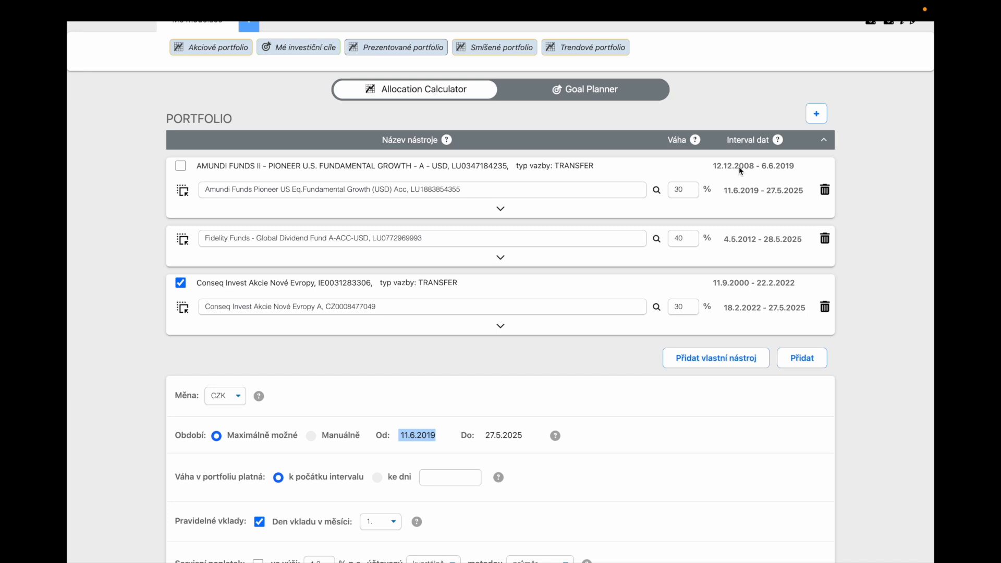
pyautogui.click(181, 166)
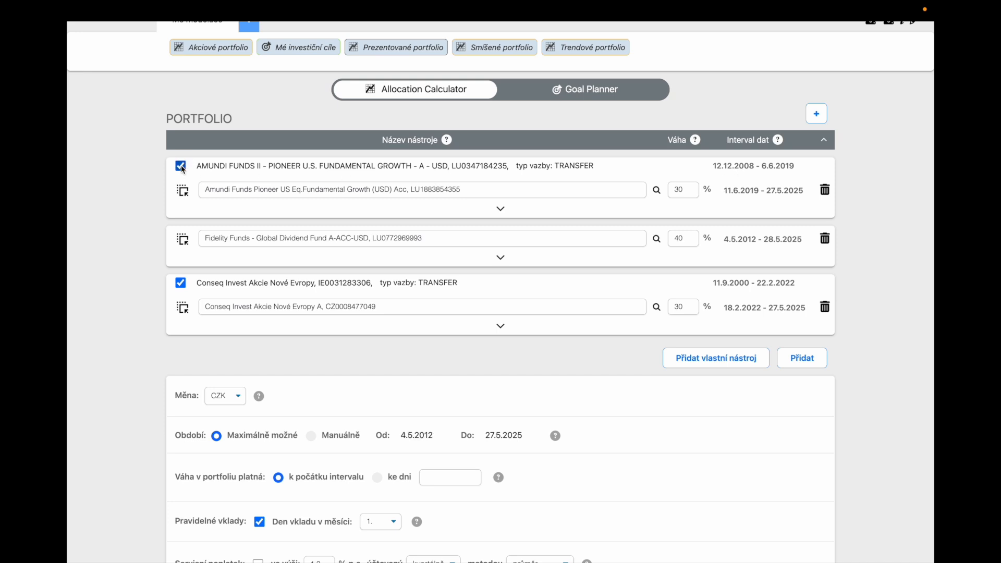
pyautogui.click(399, 436)
pyautogui.moveTo(400, 436); pyautogui.dragTo(438, 441)
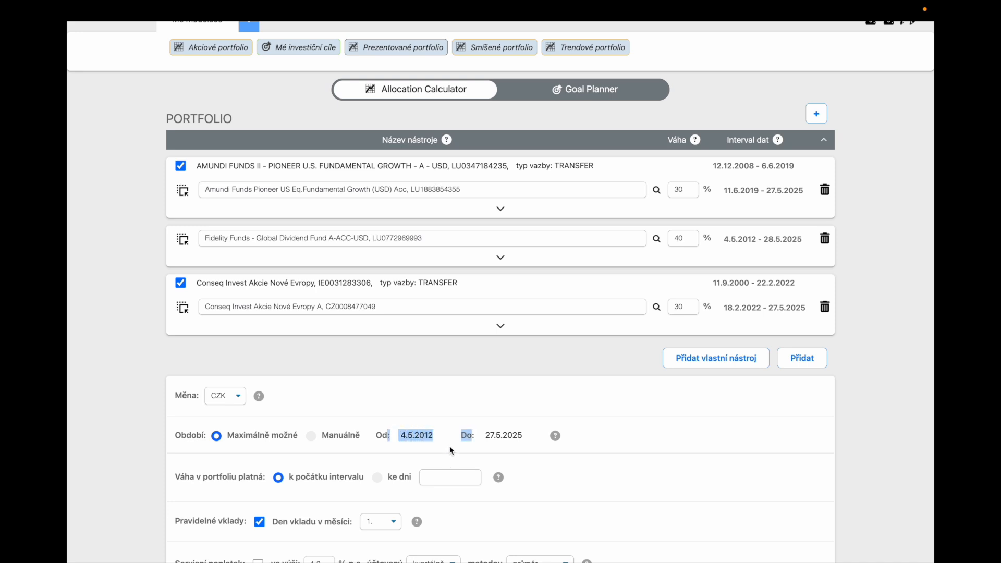
pyautogui.click(449, 446)
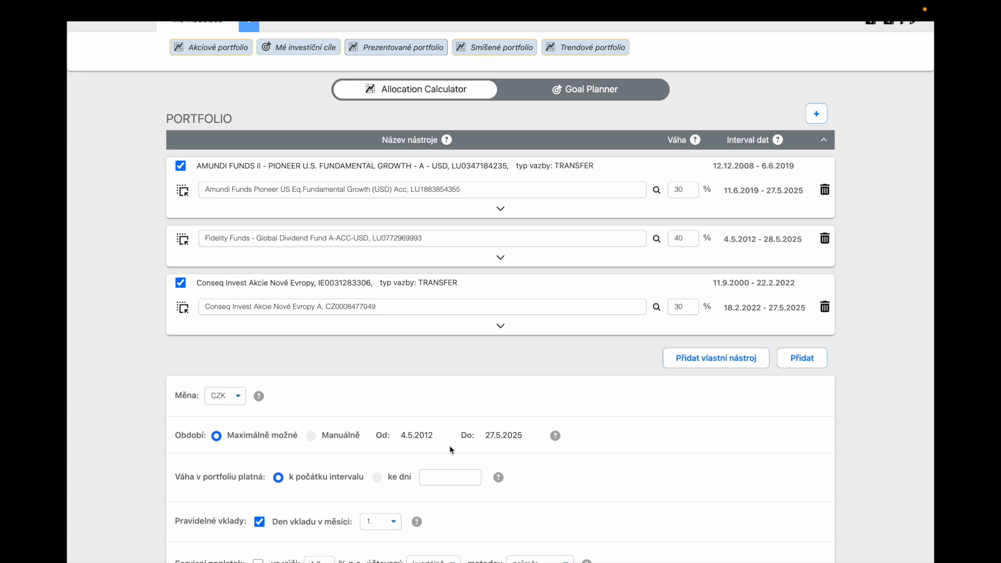
# Run the modelling of the three-fund portfolio and bring its results chart into view.
pyautogui.scroll(-5, 450, 447)
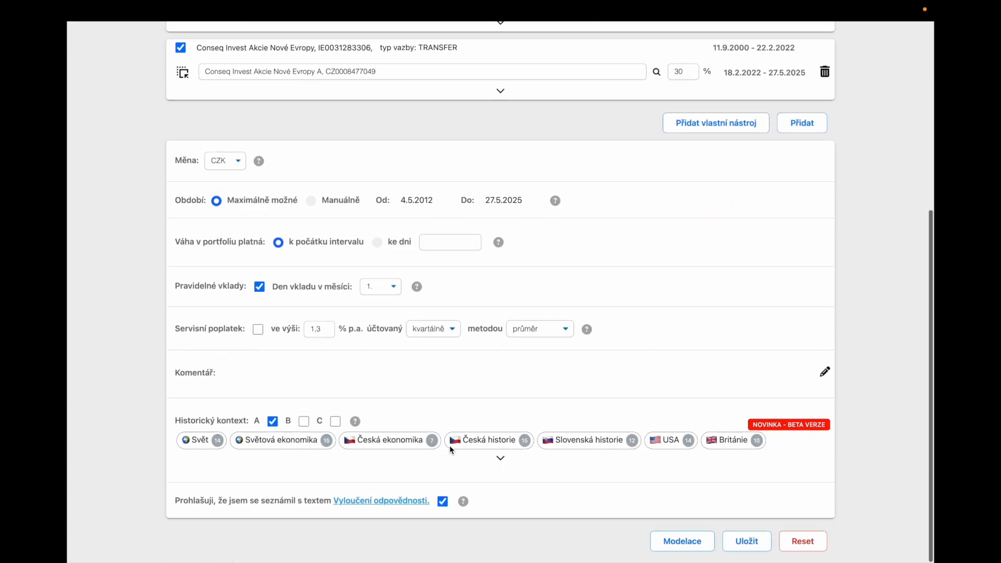
pyautogui.click(681, 543)
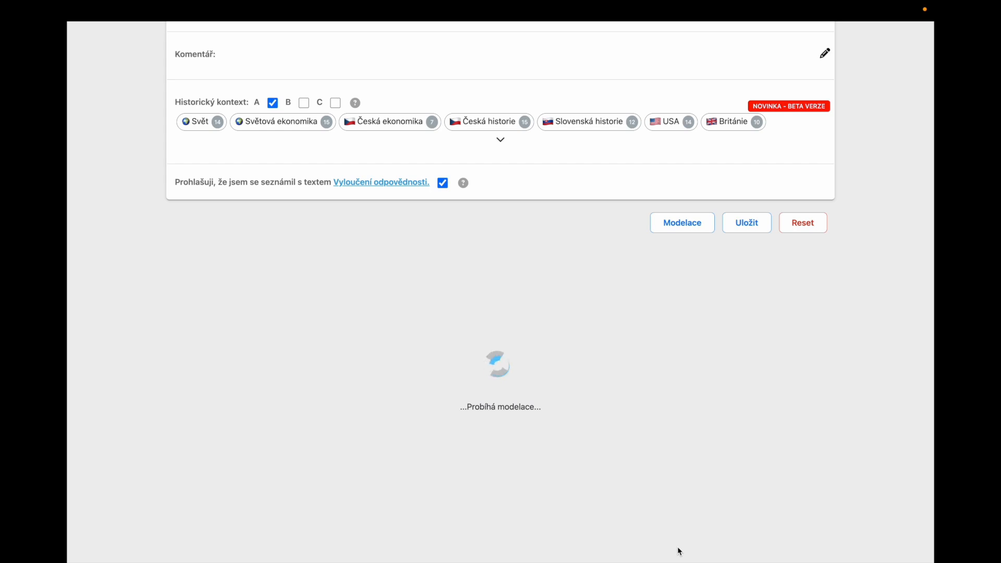
pyautogui.scroll(-5, 679, 551)
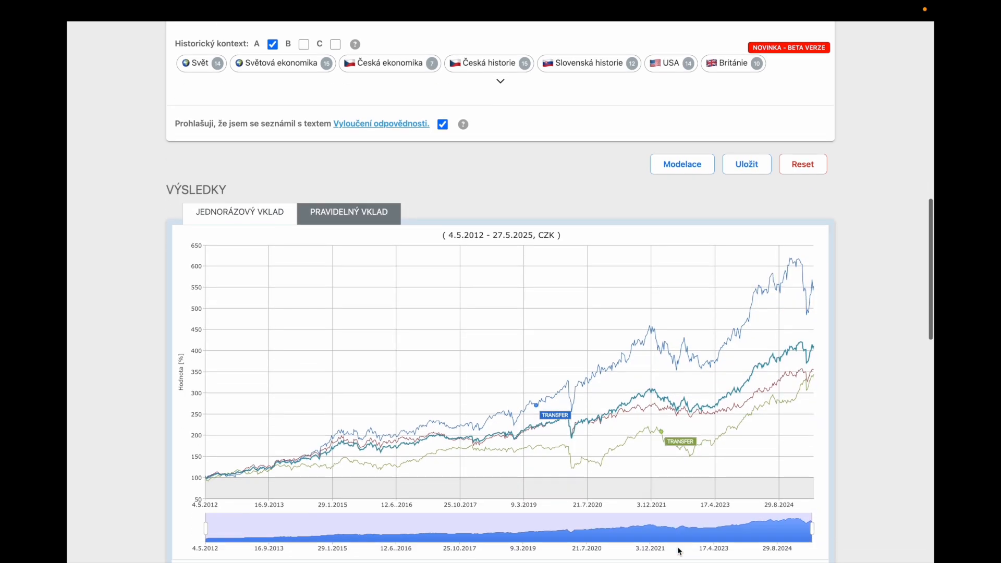
# Compare the portfolio's one-off deposit chart with its regular deposit chart, finishing on the one-off view.
pyautogui.scroll(1, 680, 551)
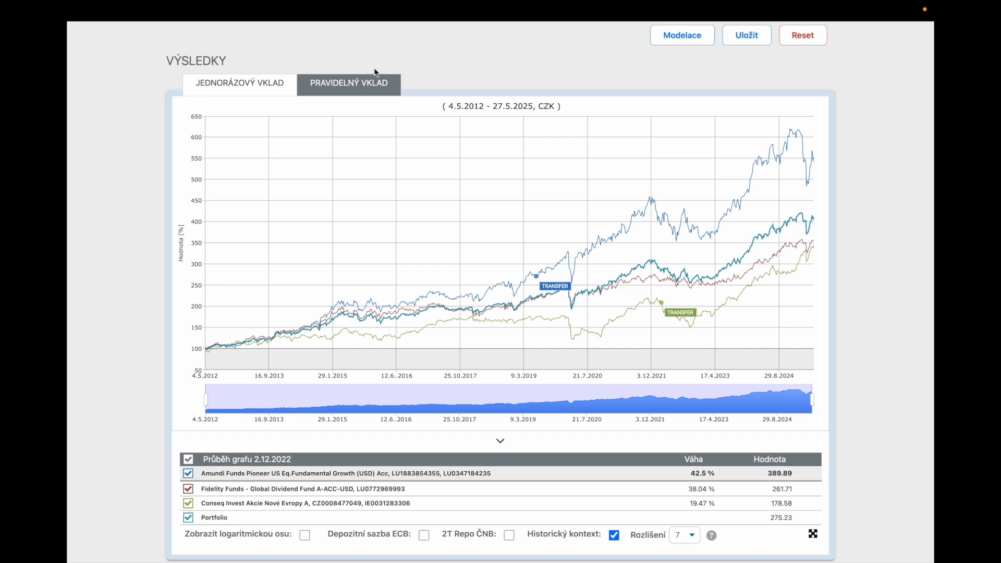
pyautogui.click(357, 87)
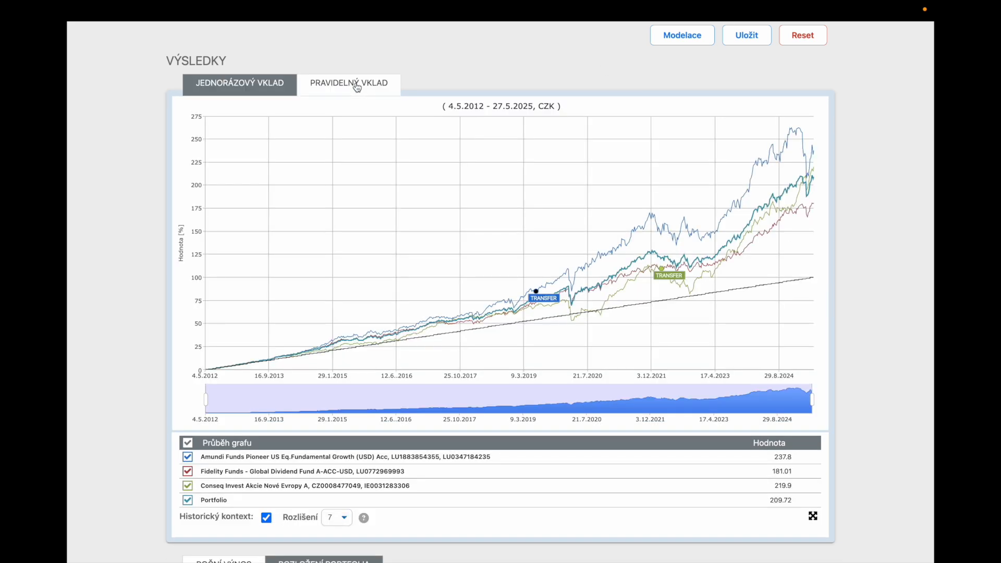
pyautogui.click(247, 88)
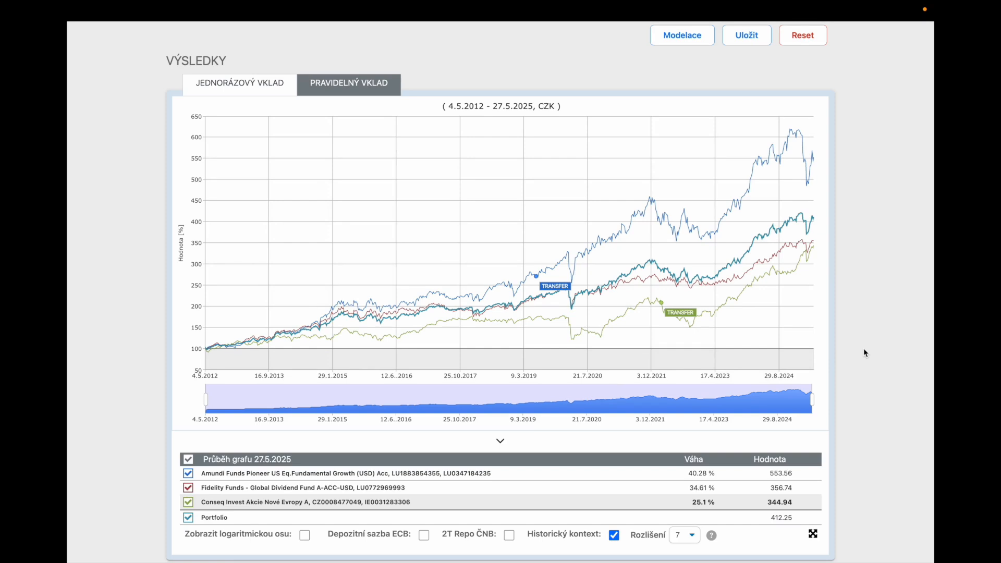
# Show value labels in the annual return chart and hide the three individual funds, leaving only the portfolio's bars.
pyautogui.scroll(-7, 864, 352)
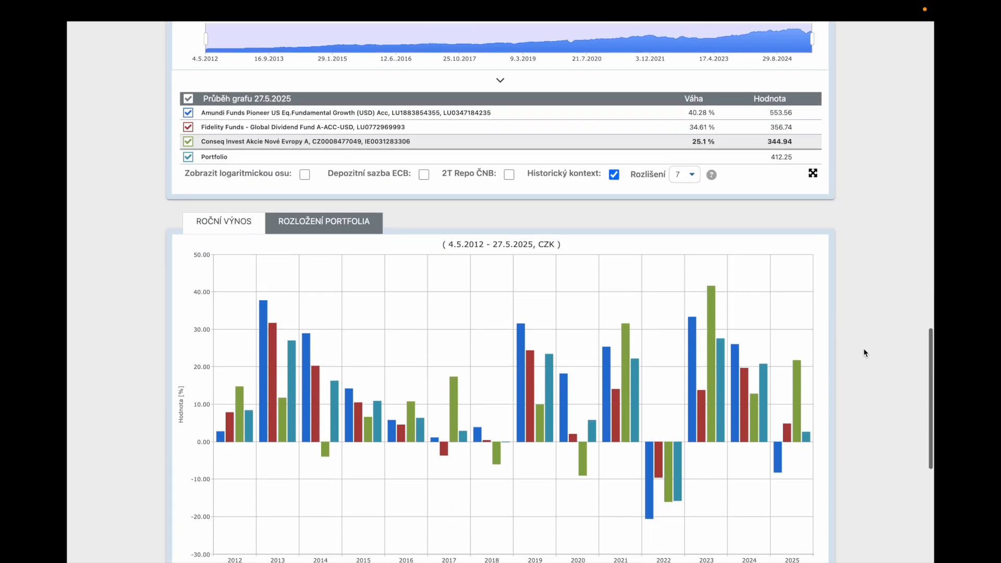
pyautogui.scroll(-3, 864, 349)
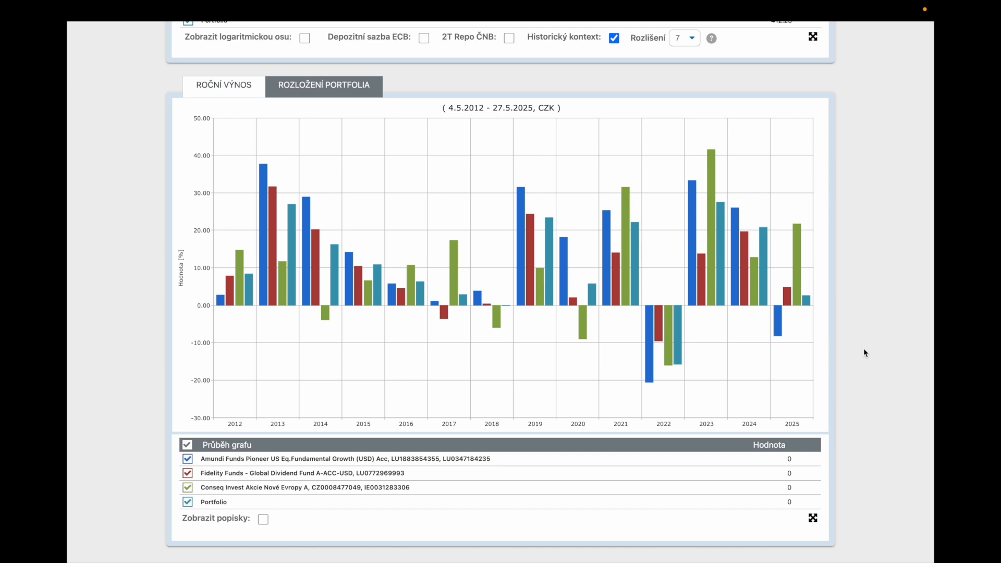
pyautogui.click(263, 520)
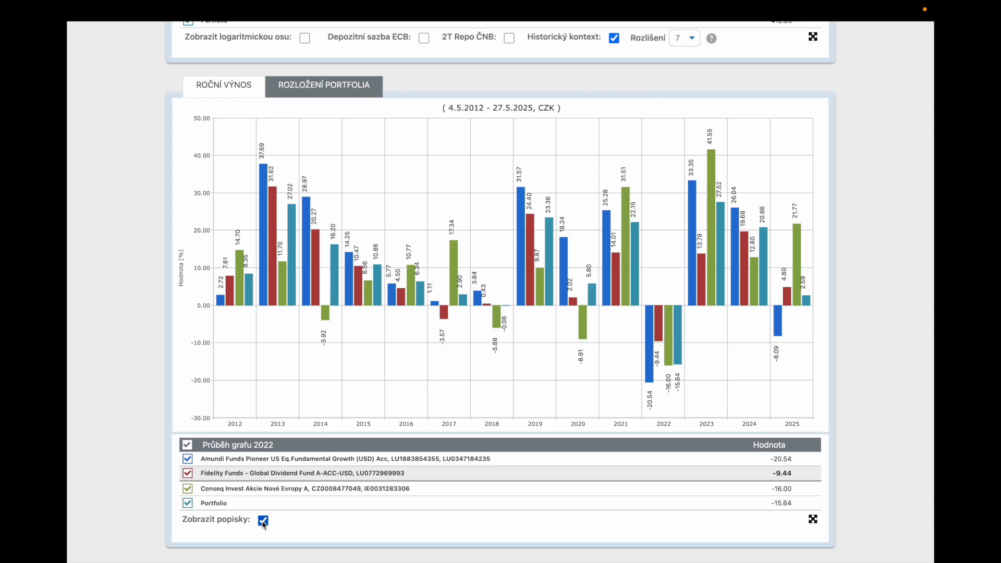
pyautogui.click(188, 459)
pyautogui.click(188, 474)
pyautogui.click(187, 489)
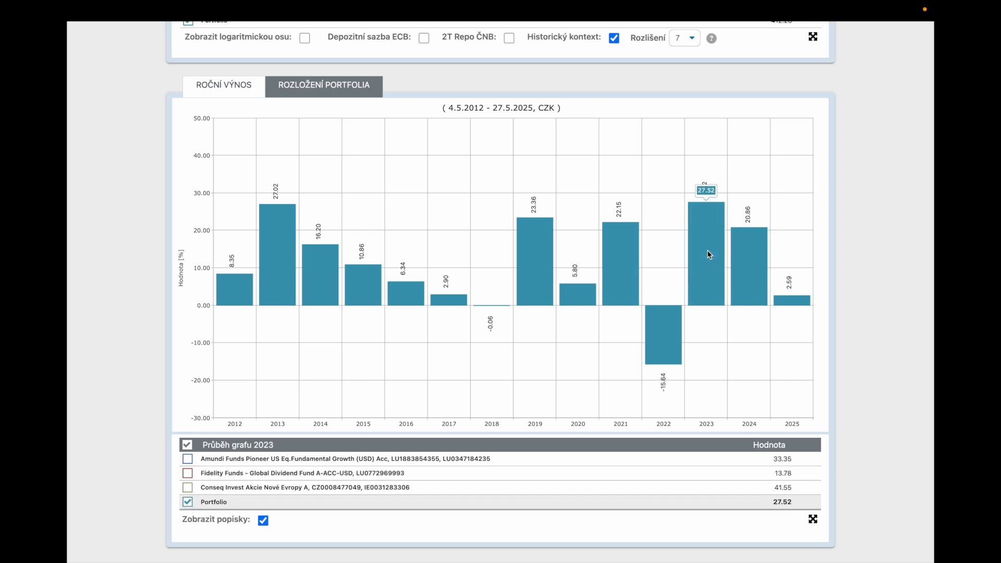
# Display the portfolio breakdown and review its asset representation and geographic exposure.
pyautogui.moveTo(743, 253)
pyautogui.click(303, 89)
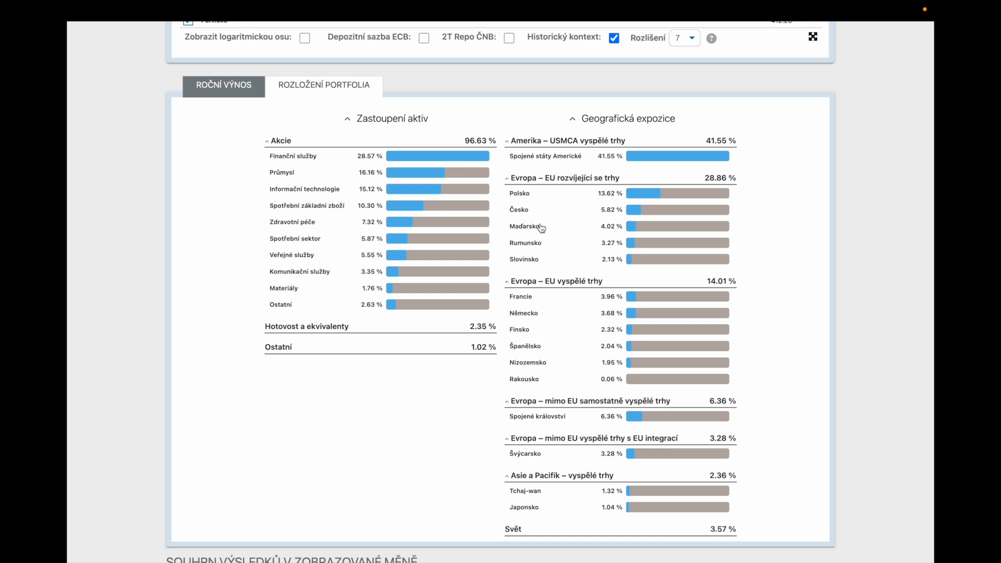
pyautogui.scroll(-5, 417, 437)
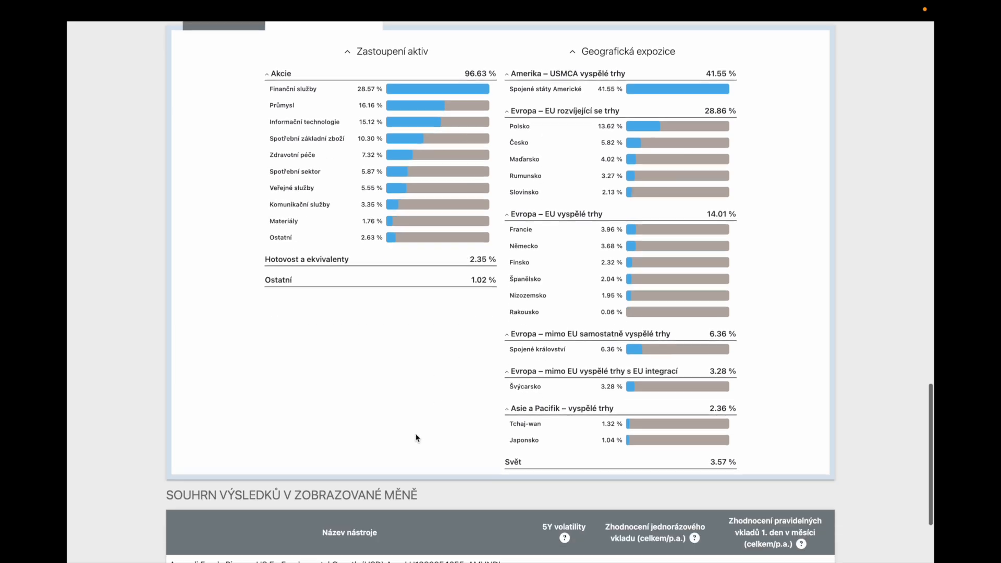
# Review the chosen portfolio's row in the results summary, covering volatility and the one-off and regular deposit returns.
pyautogui.scroll(-1, 417, 437)
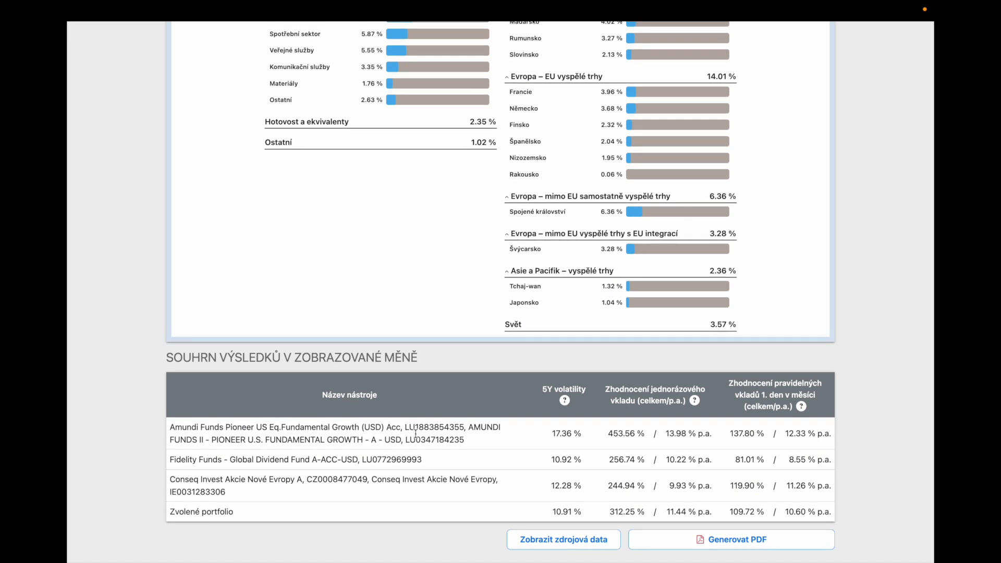
pyautogui.moveTo(170, 513); pyautogui.dragTo(833, 520)
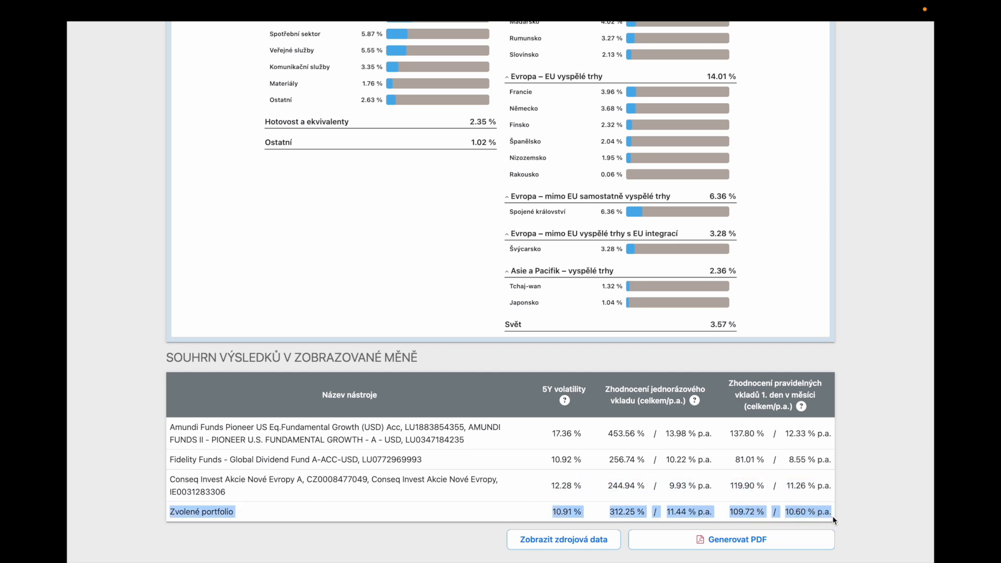
pyautogui.click(718, 510)
pyautogui.moveTo(610, 514); pyautogui.dragTo(650, 515)
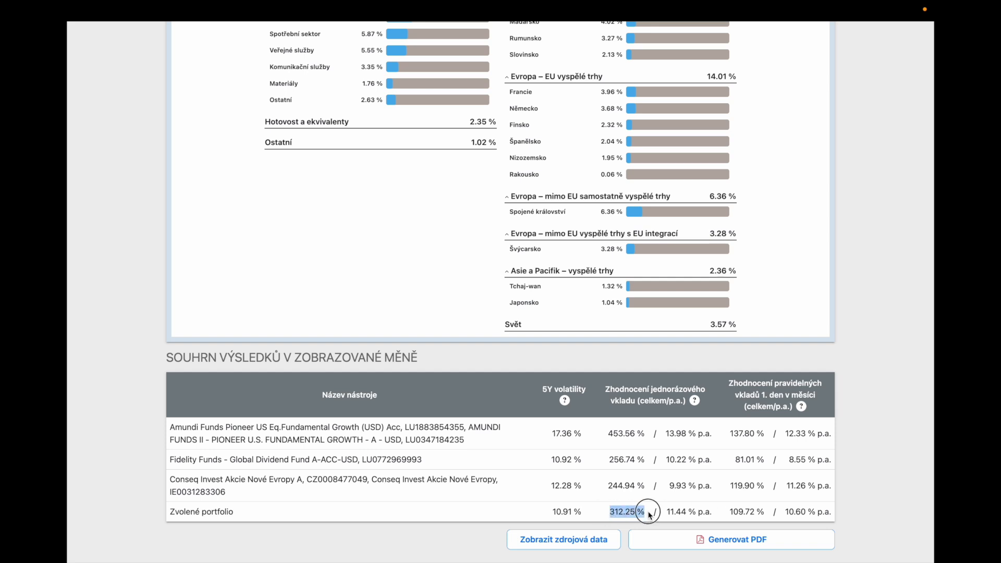
pyautogui.moveTo(667, 514); pyautogui.dragTo(836, 514)
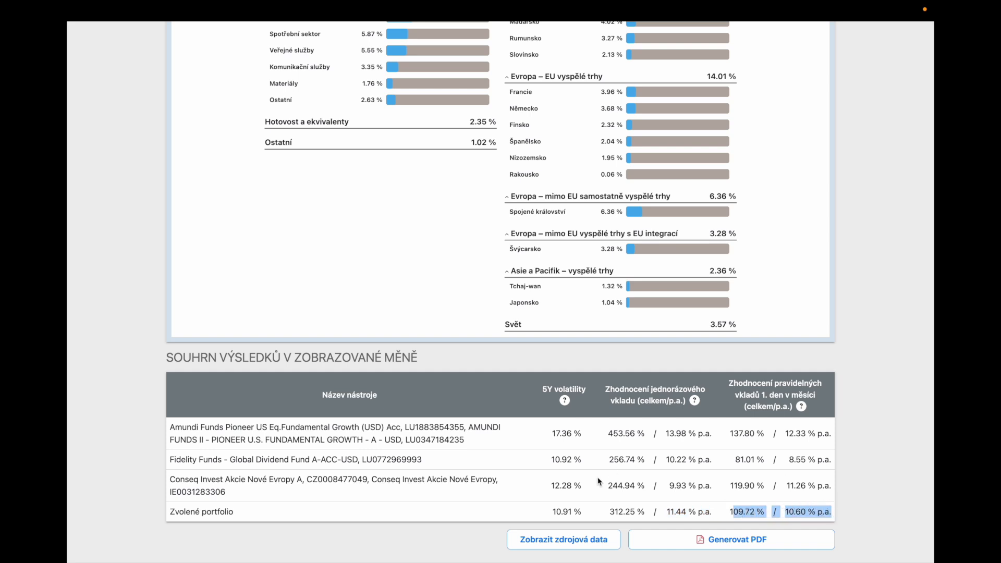
# Display the source data, viewing instrument values first in their base currency and finally in the displayed currency.
pyautogui.moveTo(552, 513); pyautogui.dragTo(586, 513)
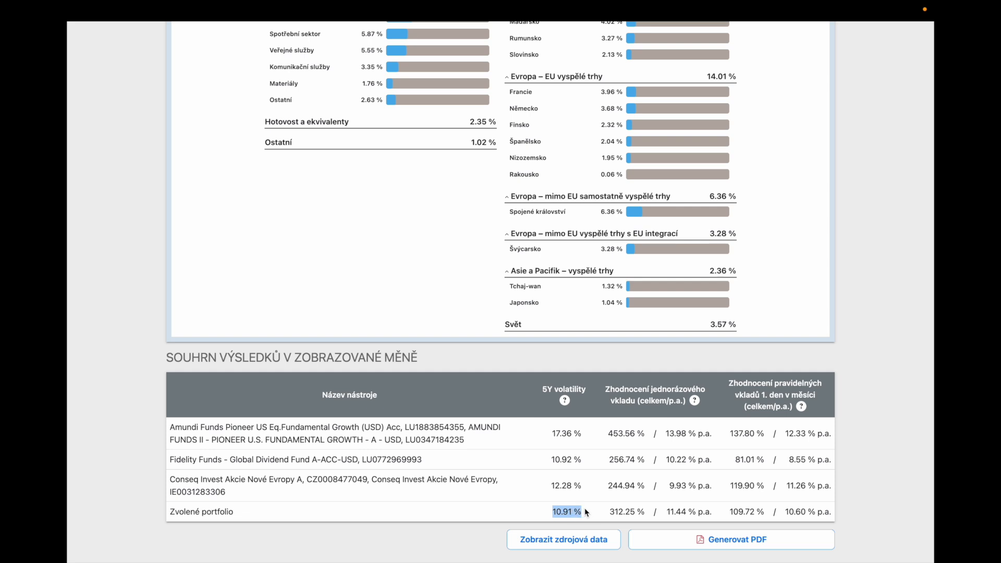
pyautogui.click(564, 539)
pyautogui.scroll(-7, 446, 540)
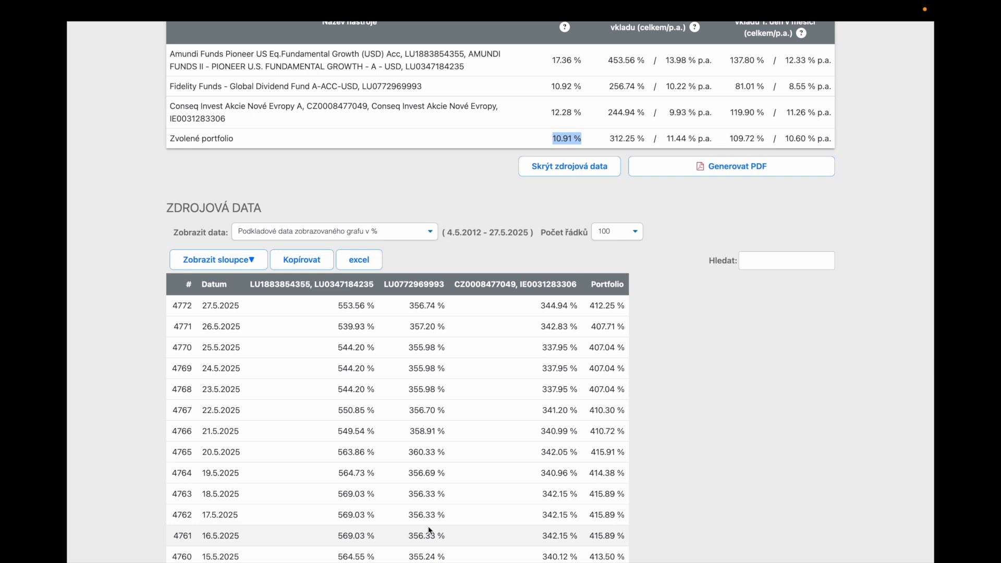
pyautogui.click(384, 232)
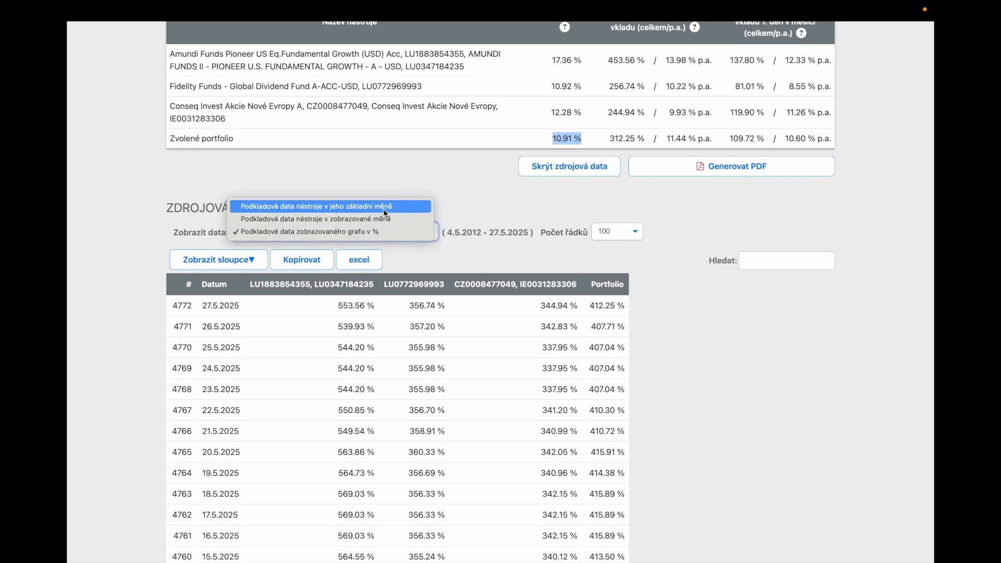
pyautogui.click(385, 209)
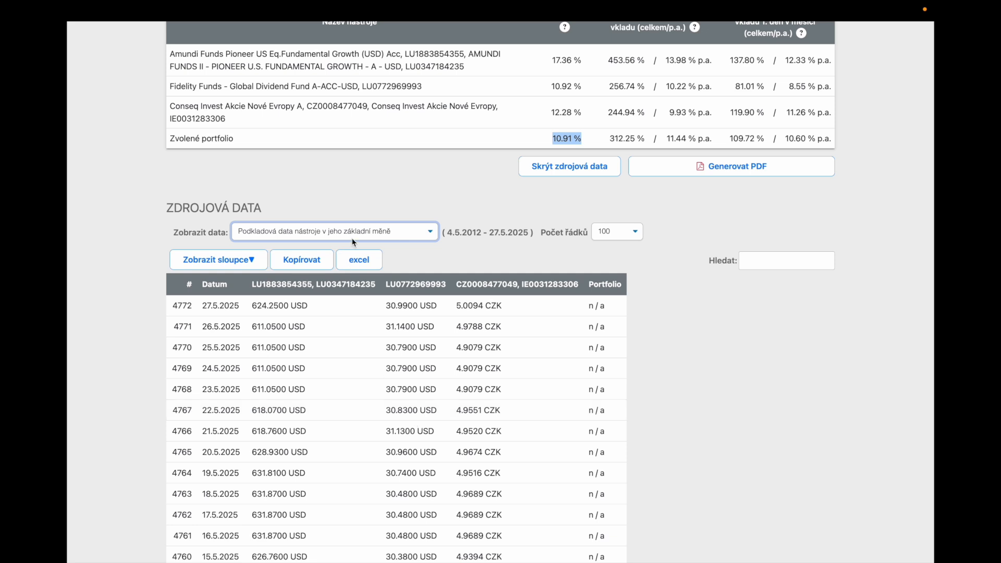
pyautogui.click(365, 231)
pyautogui.click(365, 243)
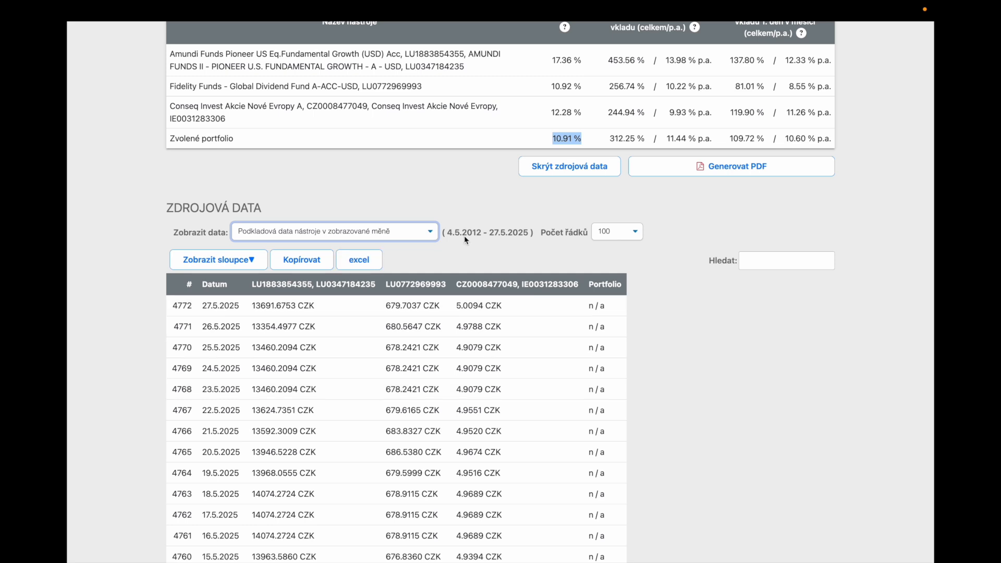
# Open the PDF output settings for the results and select the report title.
pyautogui.click(494, 198)
pyautogui.scroll(3, 492, 196)
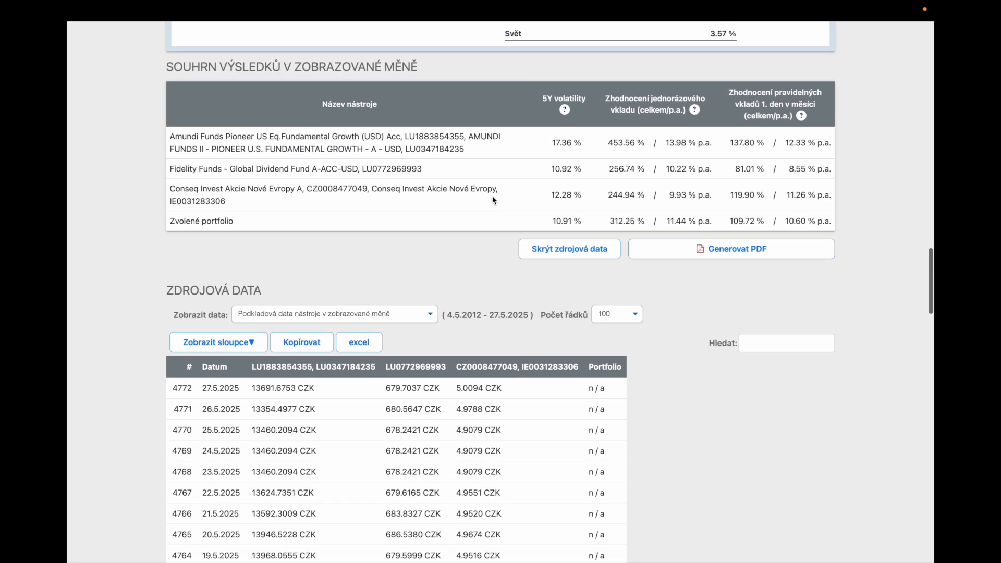
pyautogui.click(733, 250)
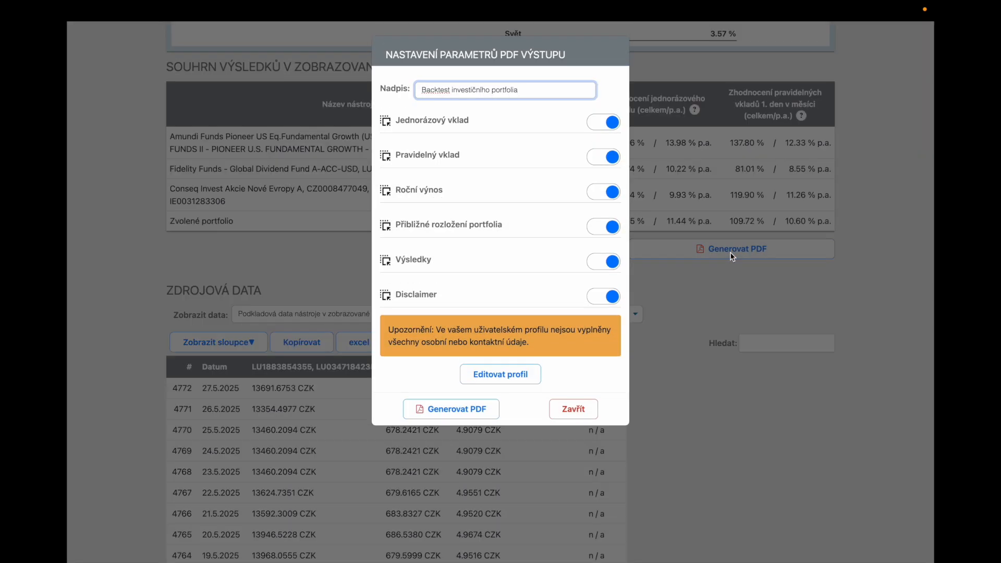
pyautogui.moveTo(532, 91); pyautogui.dragTo(432, 82)
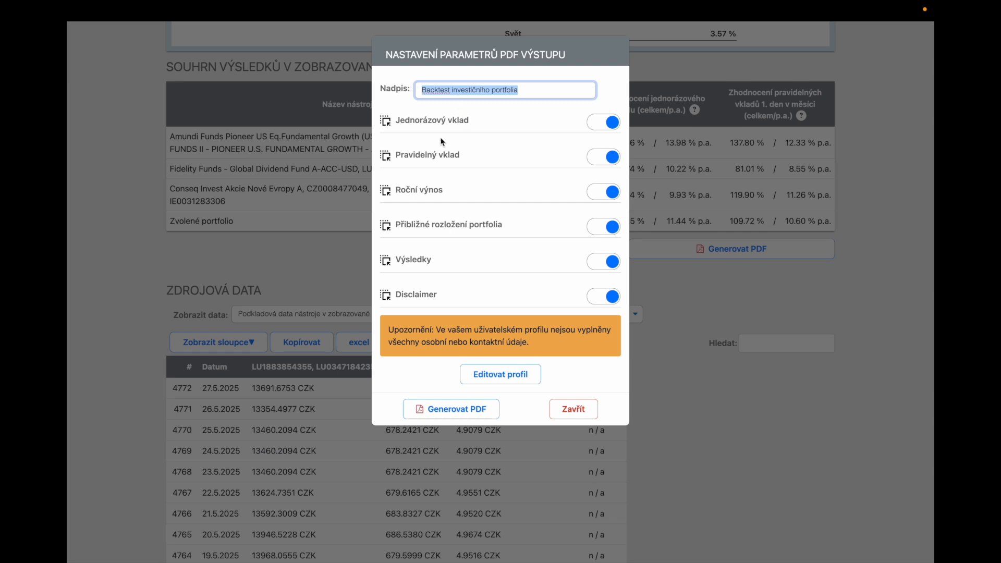
# Exclude the one-off deposit, regular deposit and annual return sections from the PDF output and include them again.
pyautogui.click(594, 122)
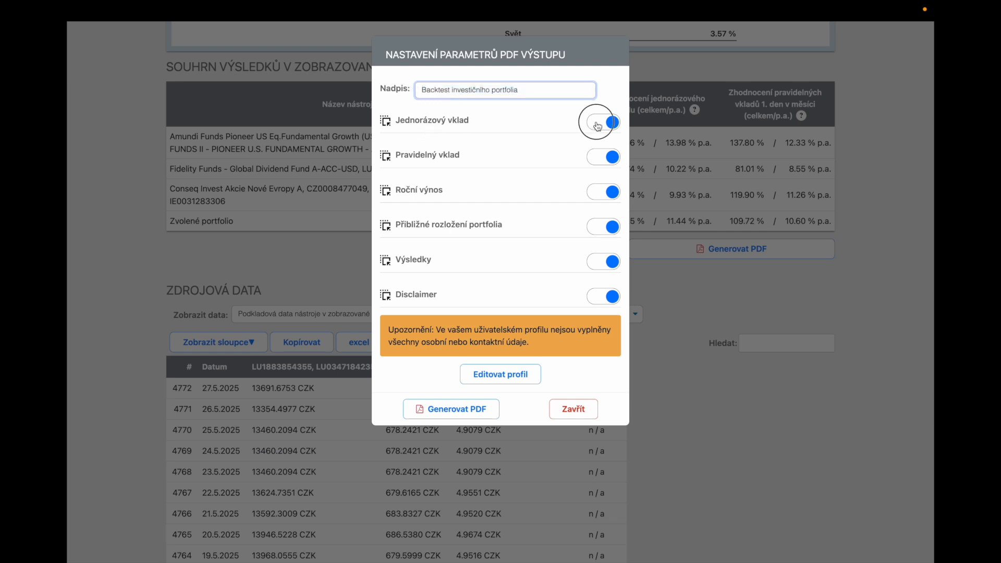
pyautogui.click(600, 158)
pyautogui.click(603, 196)
pyautogui.click(612, 124)
pyautogui.click(611, 158)
pyautogui.click(612, 196)
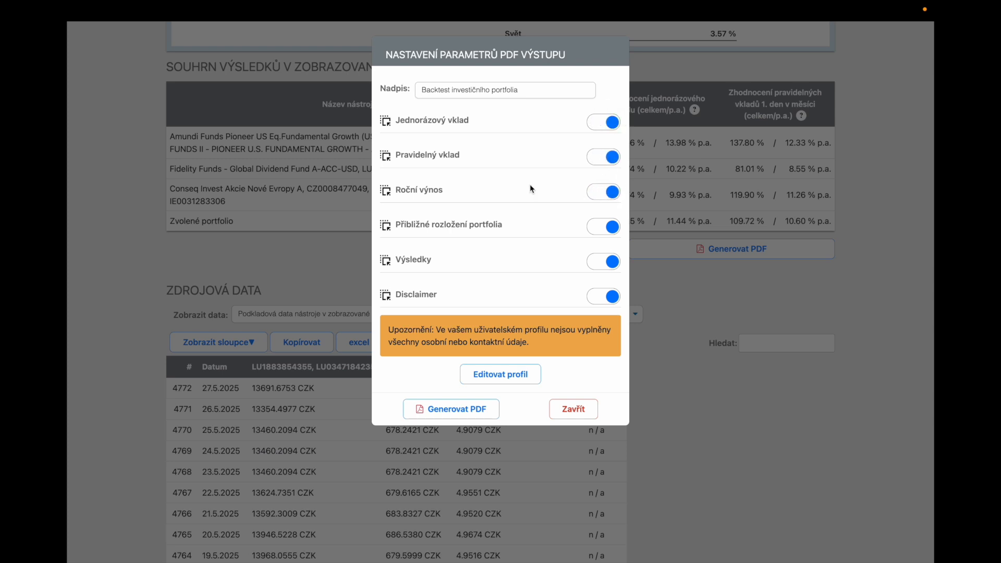
# Place the Výsledky section first in the PDF output, then generate and open the report.
pyautogui.moveTo(389, 262); pyautogui.dragTo(399, 122)
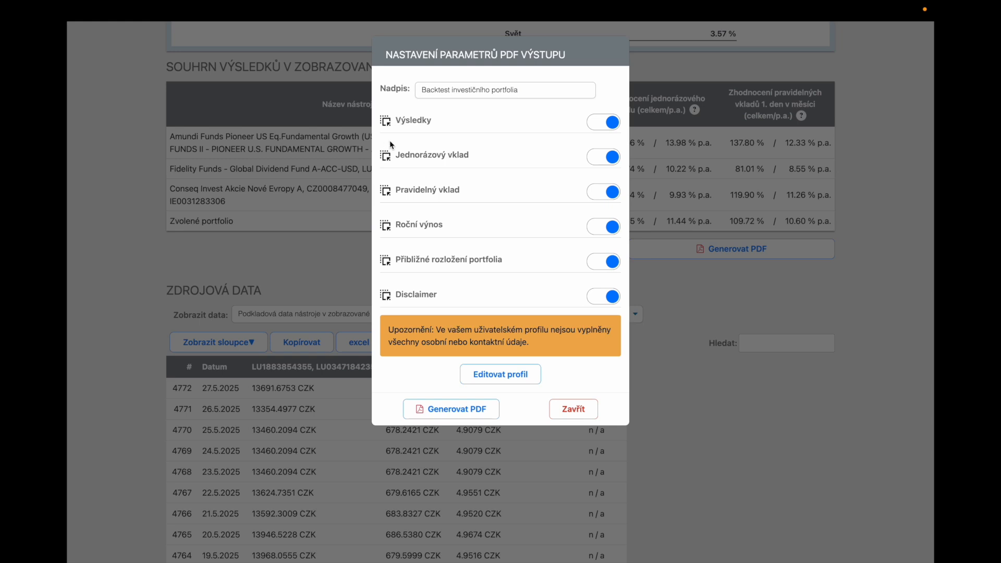
pyautogui.click(442, 409)
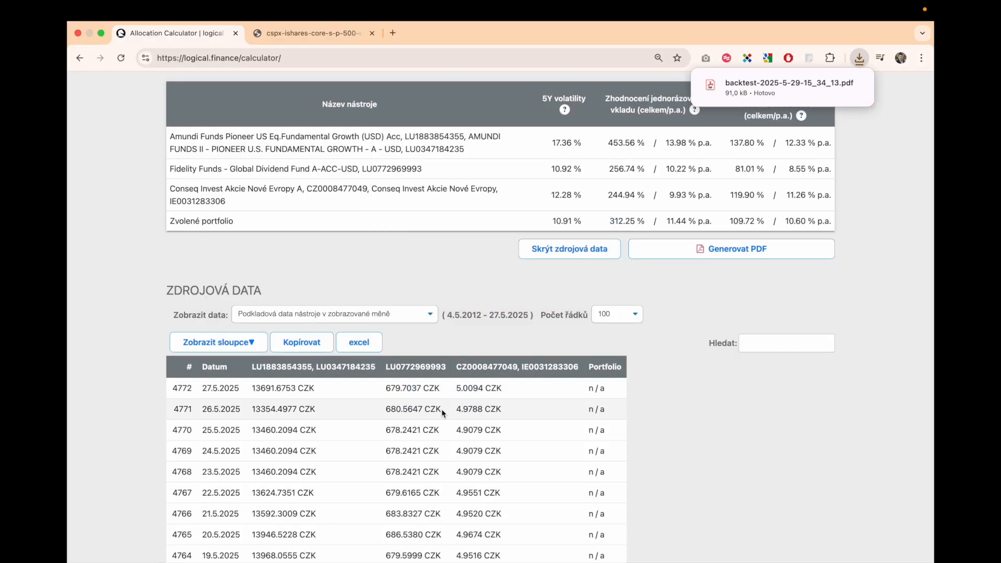
pyautogui.click(762, 84)
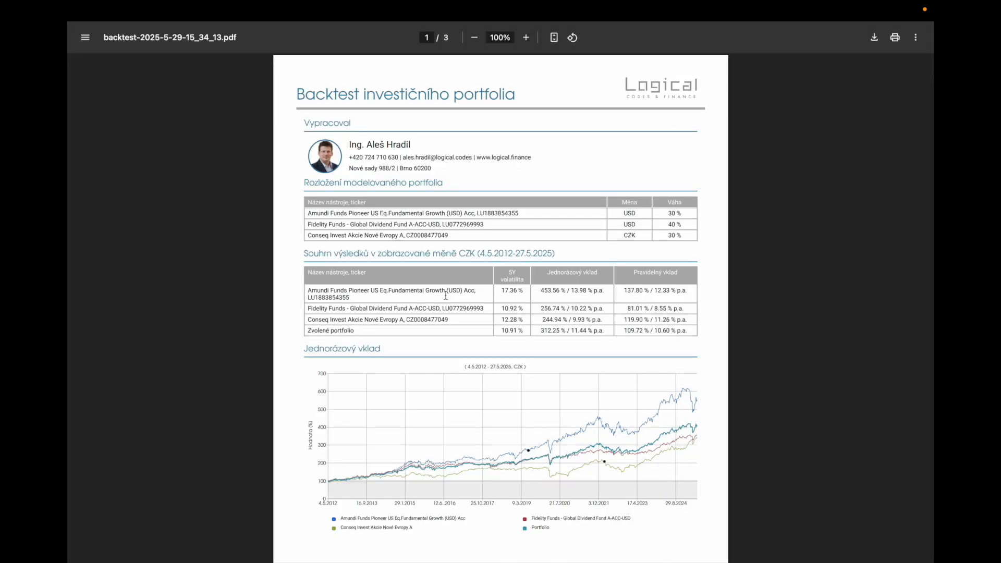
# Review the PDF report's author details, portfolio composition, results summary, deposit charts and annual return chart.
pyautogui.scroll(3, 446, 296)
pyautogui.scroll(3, 446, 296)
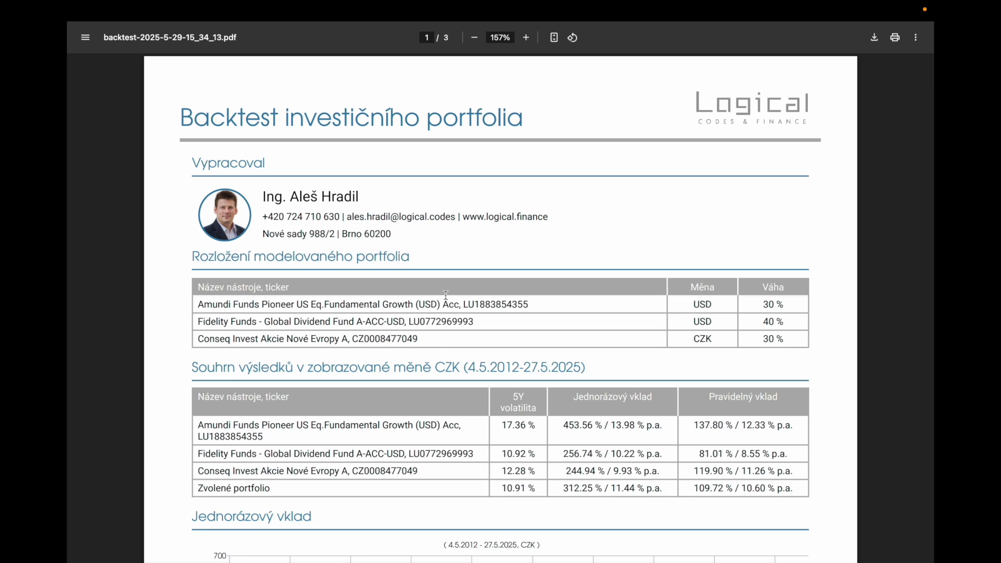
pyautogui.moveTo(393, 234); pyautogui.dragTo(232, 187)
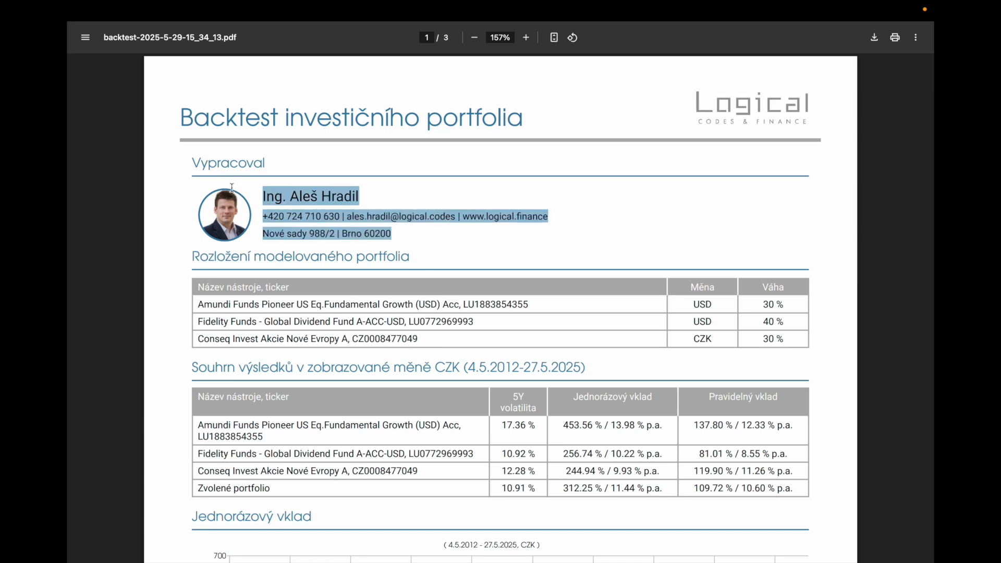
pyautogui.scroll(-6, 233, 188)
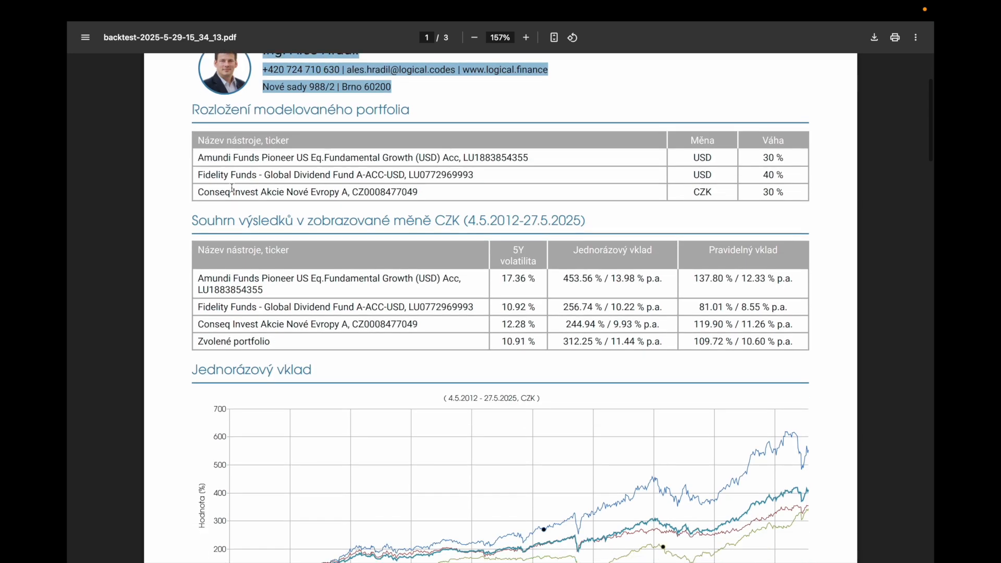
pyautogui.scroll(-11, 232, 187)
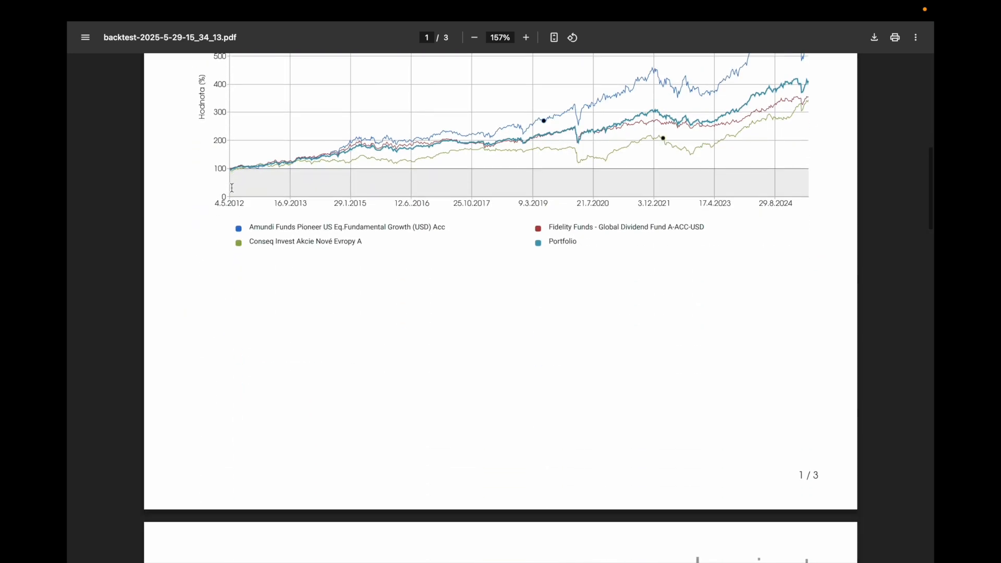
pyautogui.scroll(-6, 232, 188)
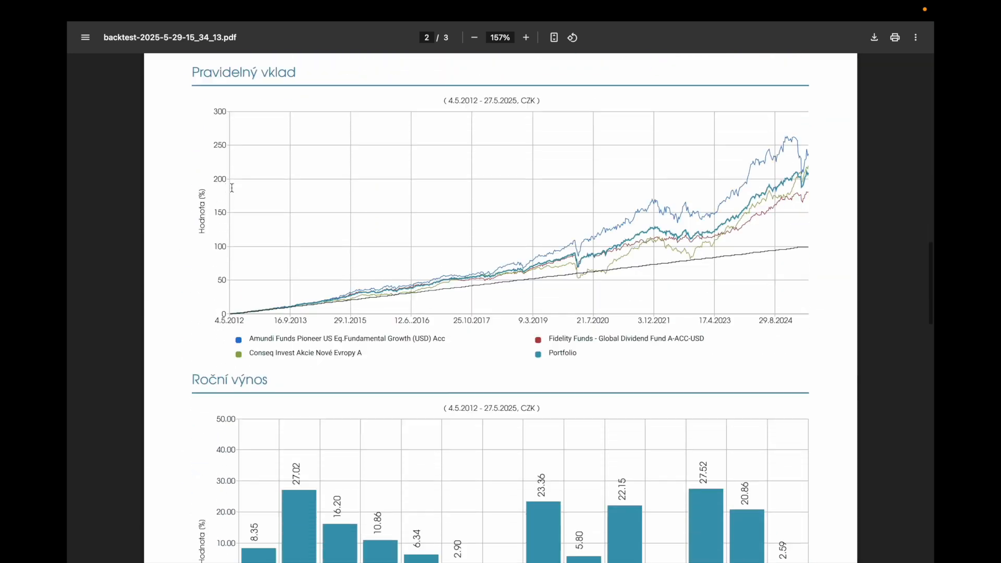
pyautogui.scroll(-8, 232, 188)
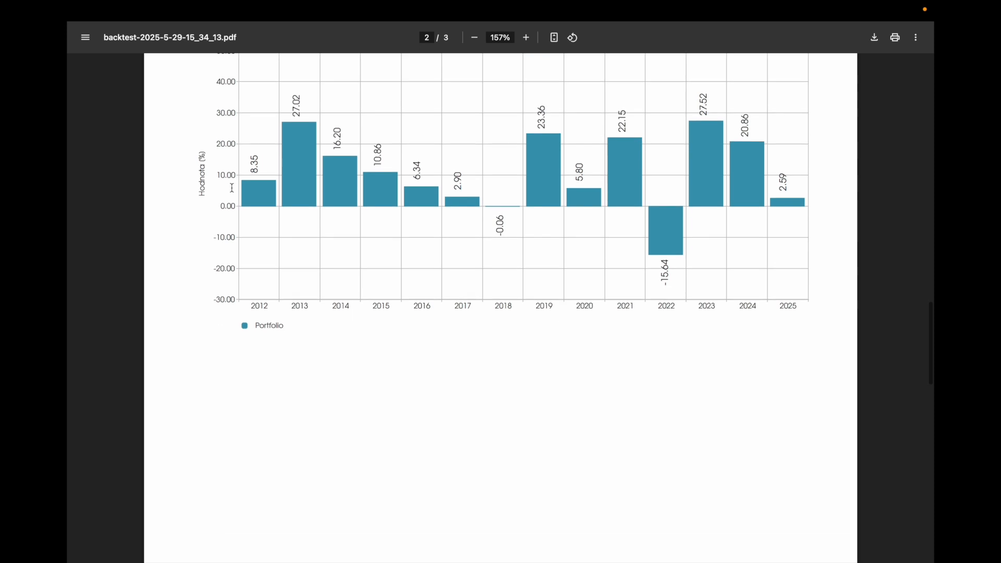
pyautogui.scroll(10, 232, 187)
pyautogui.scroll(20, 232, 187)
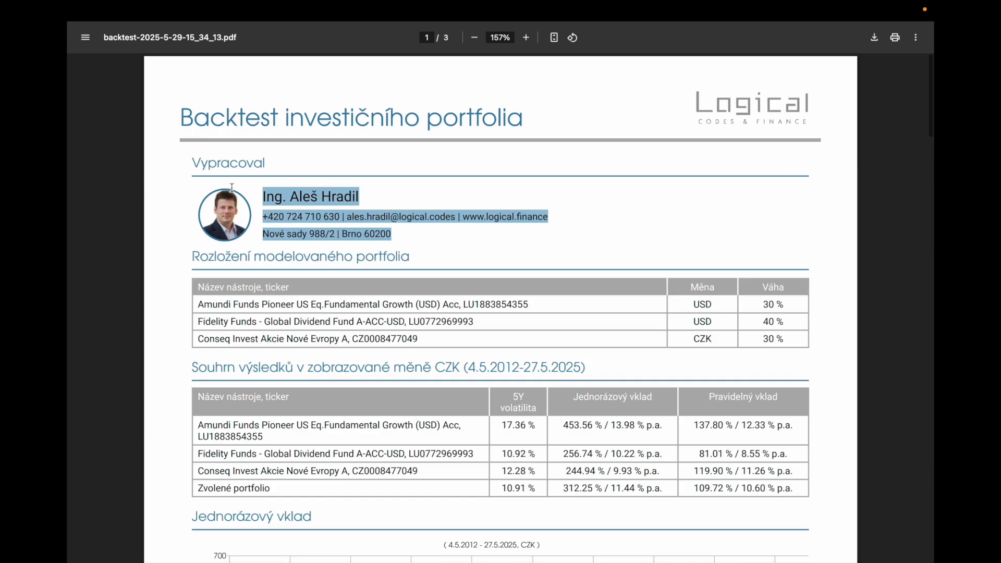
# Return to the calculator's portfolio setup and view the entry methods for adding a custom instrument.
pyautogui.moveTo(104, 20)
pyautogui.click(170, 33)
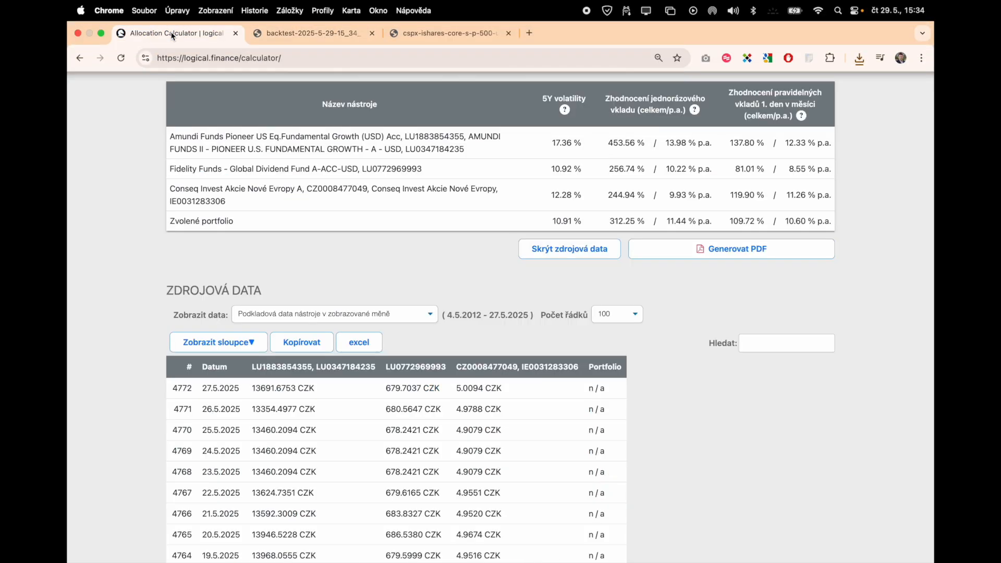
pyautogui.scroll(20, 374, 255)
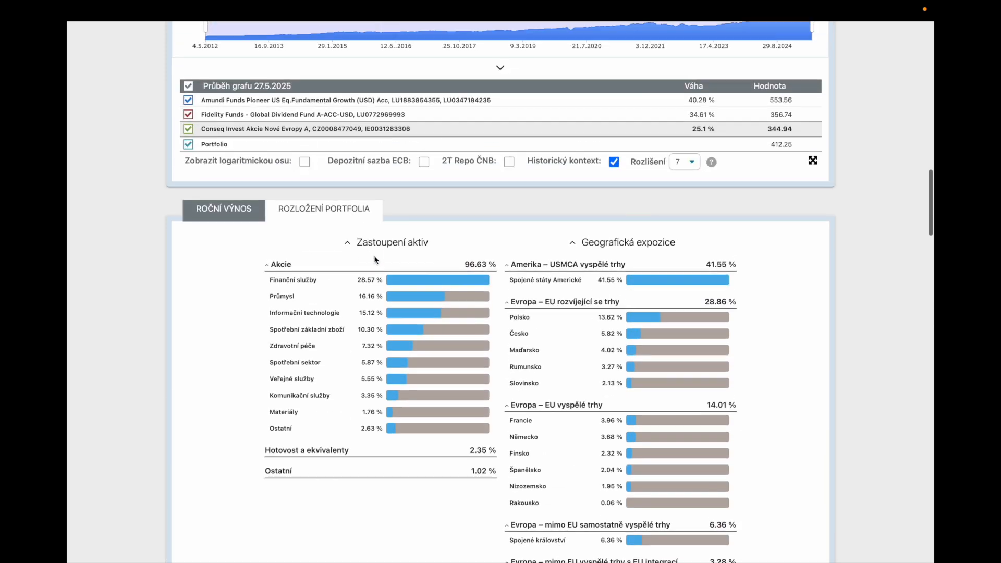
pyautogui.scroll(10, 374, 255)
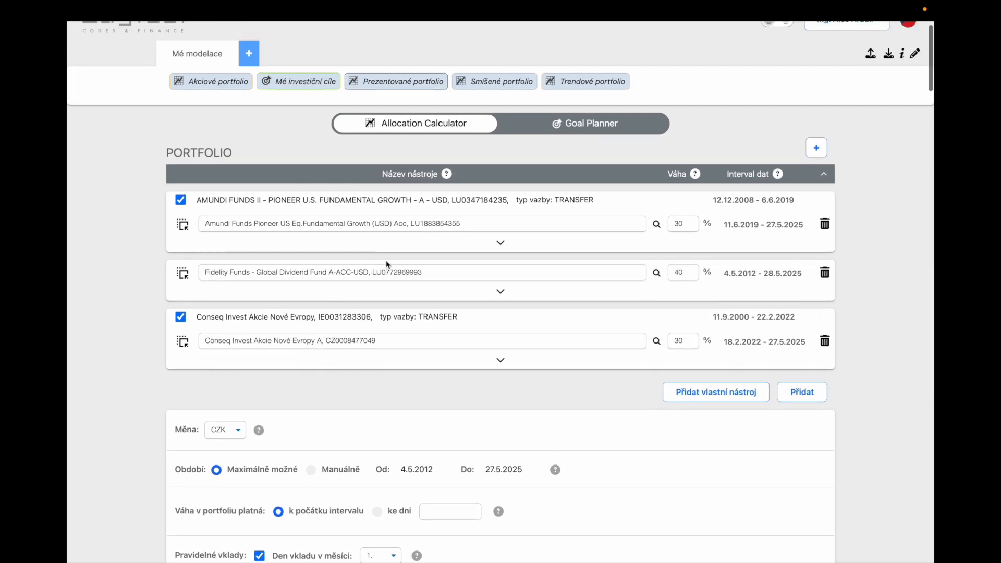
pyautogui.click(716, 392)
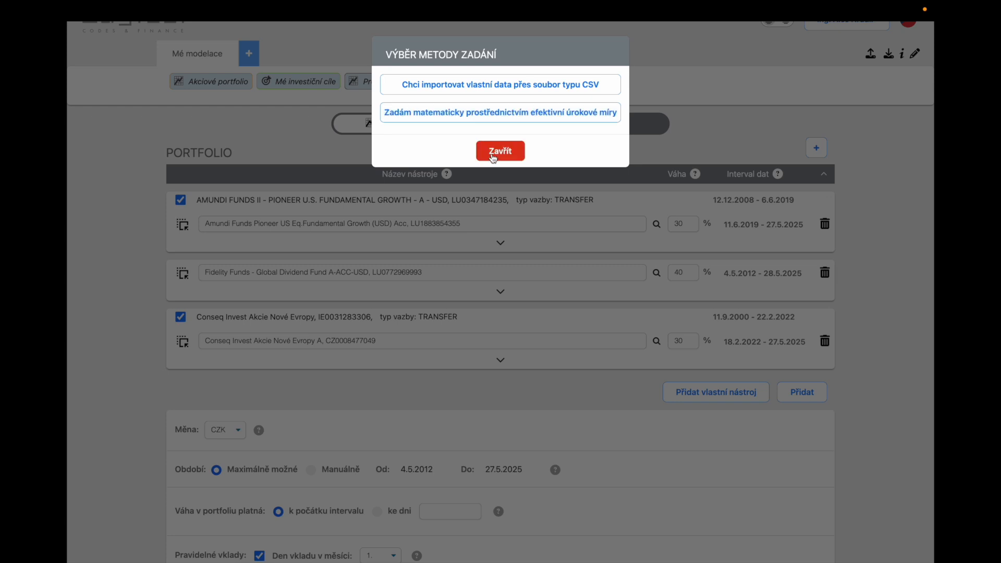
pyautogui.click(495, 153)
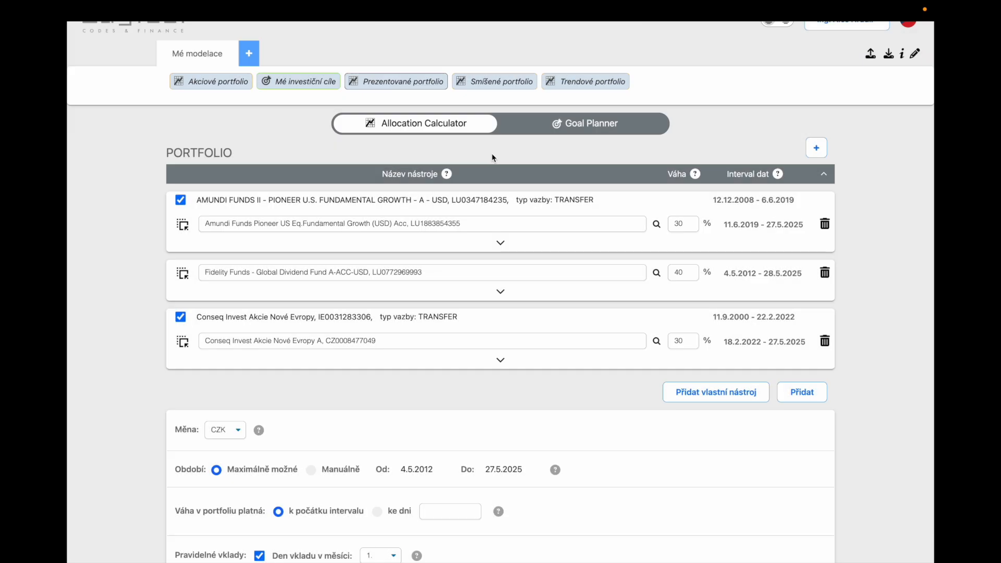
# Add three empty comparison portfolios alongside the current one and remove them again.
pyautogui.click(818, 148)
pyautogui.click(817, 149)
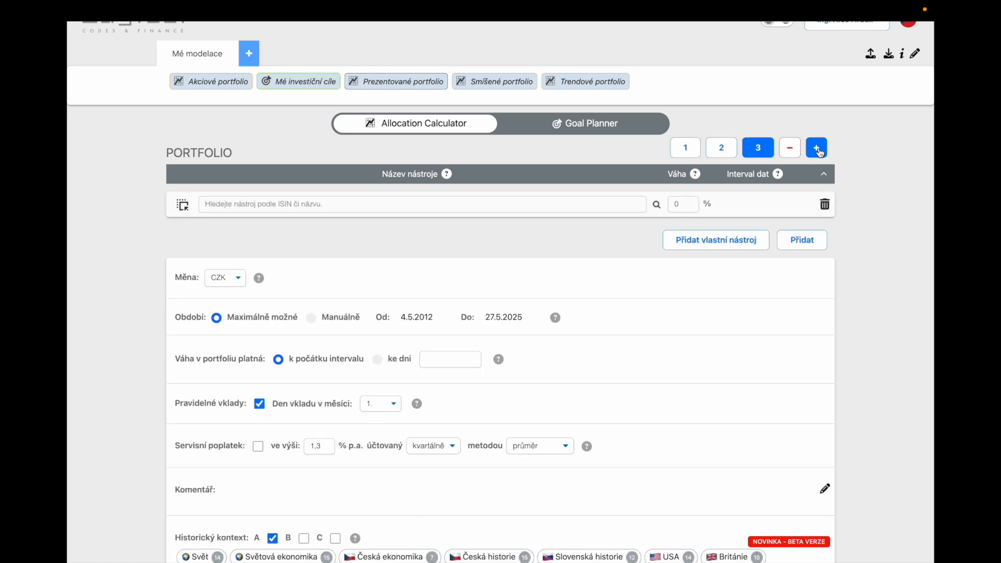
pyautogui.click(818, 150)
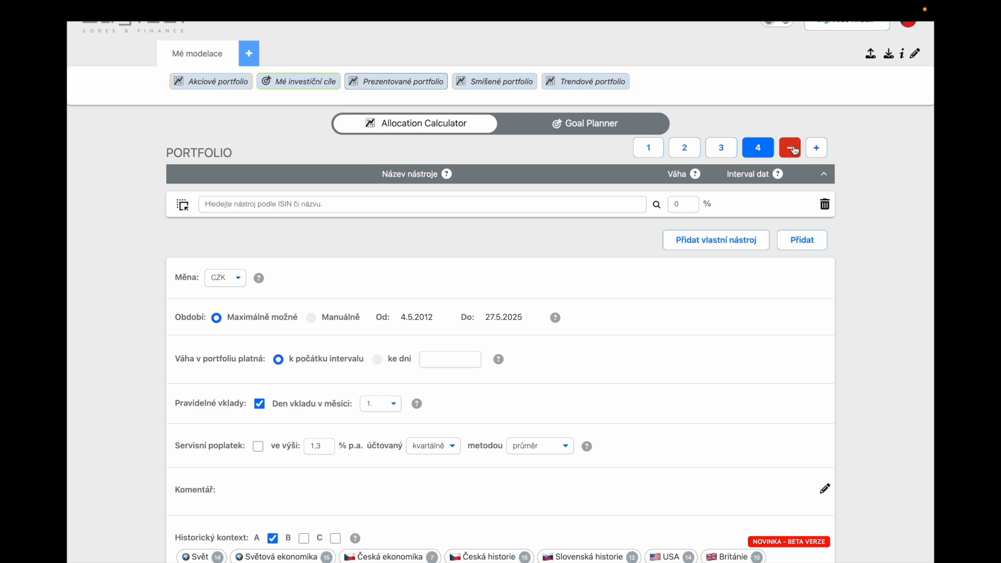
pyautogui.click(792, 149)
pyautogui.click(792, 149)
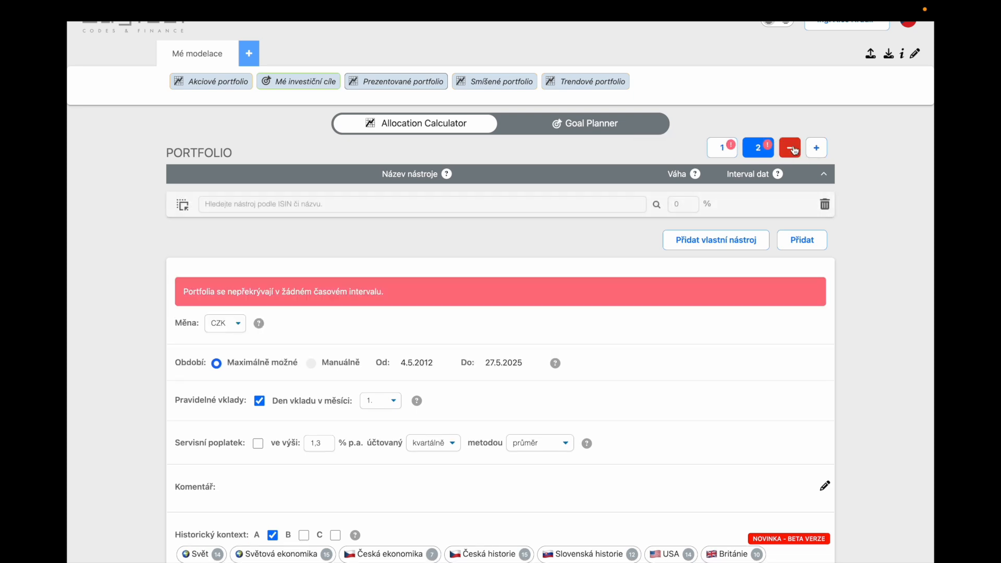
pyautogui.click(792, 150)
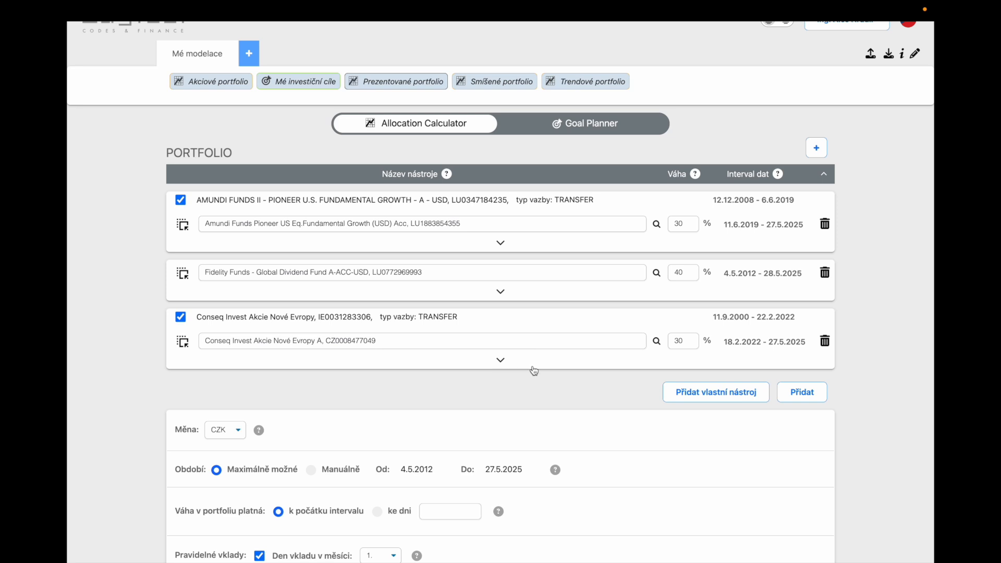
# Prepare to save the modelling as a new one named "Testovací portfolio" in the folder Mé modelace.
pyautogui.scroll(-5, 534, 371)
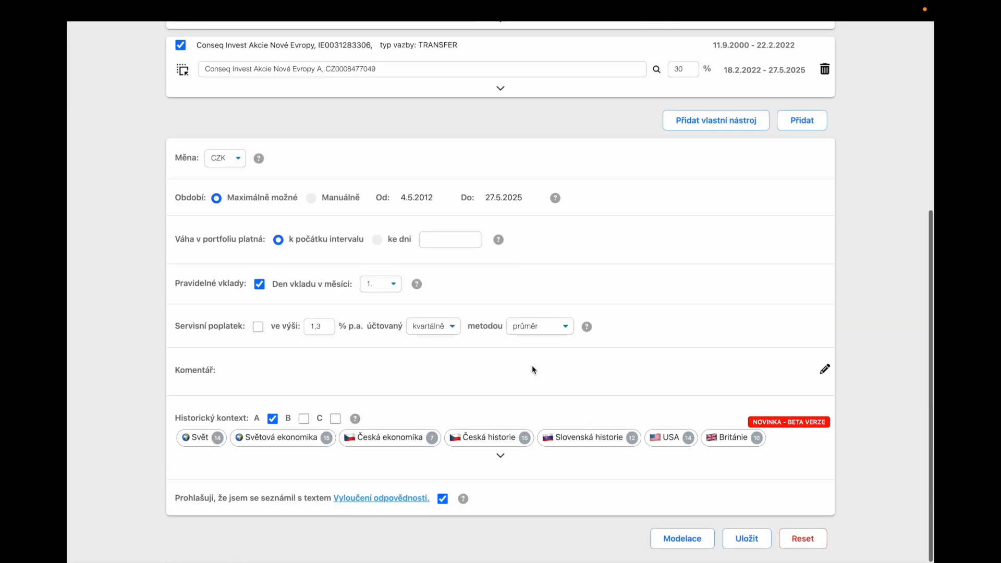
pyautogui.click(751, 547)
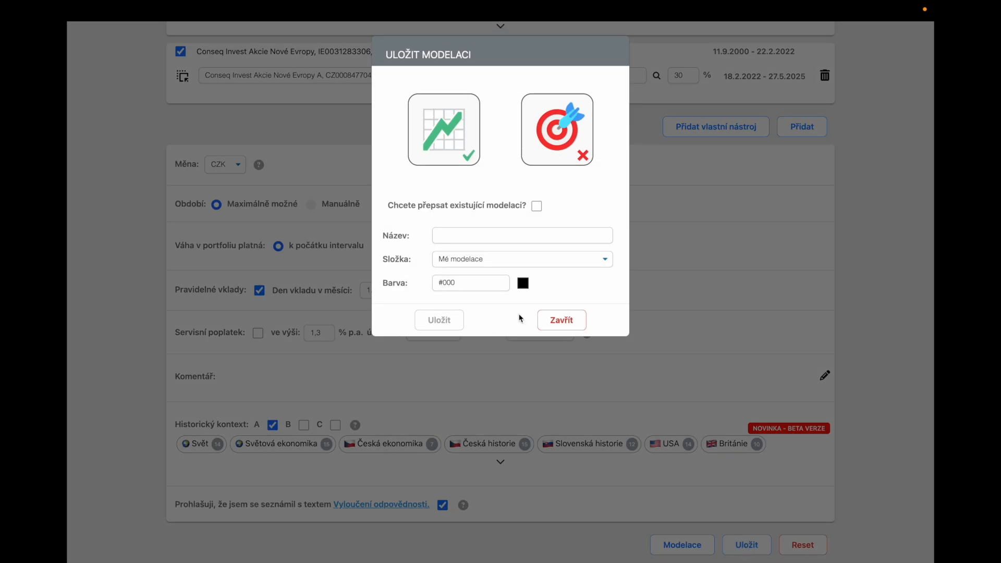
pyautogui.click(492, 233)
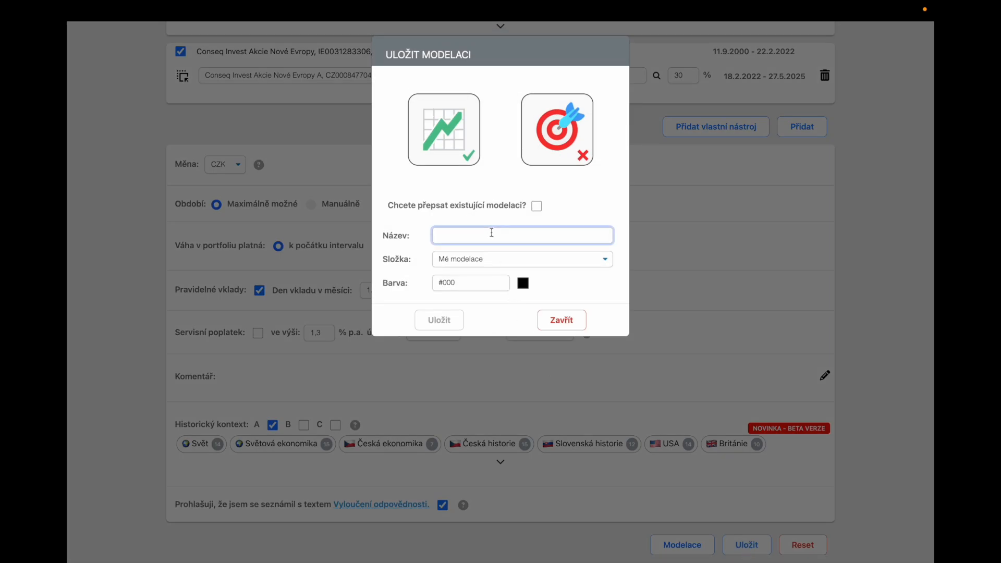
pyautogui.write('Testovaci')
pyautogui.write(' portfolio')
pyautogui.click(498, 261)
pyautogui.click(495, 258)
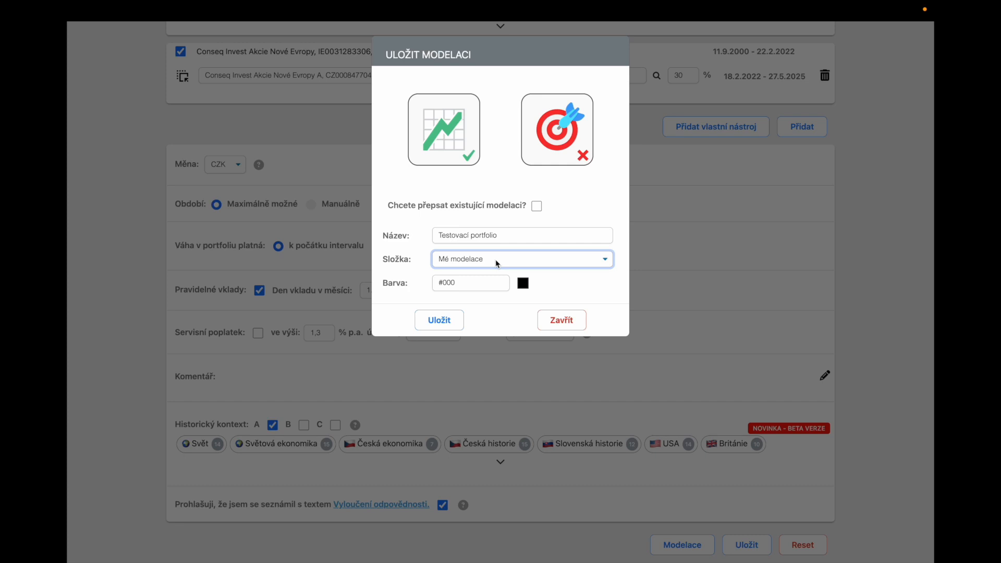
# Assign the turquoise preset colour to the modelling and save it.
pyautogui.click(523, 284)
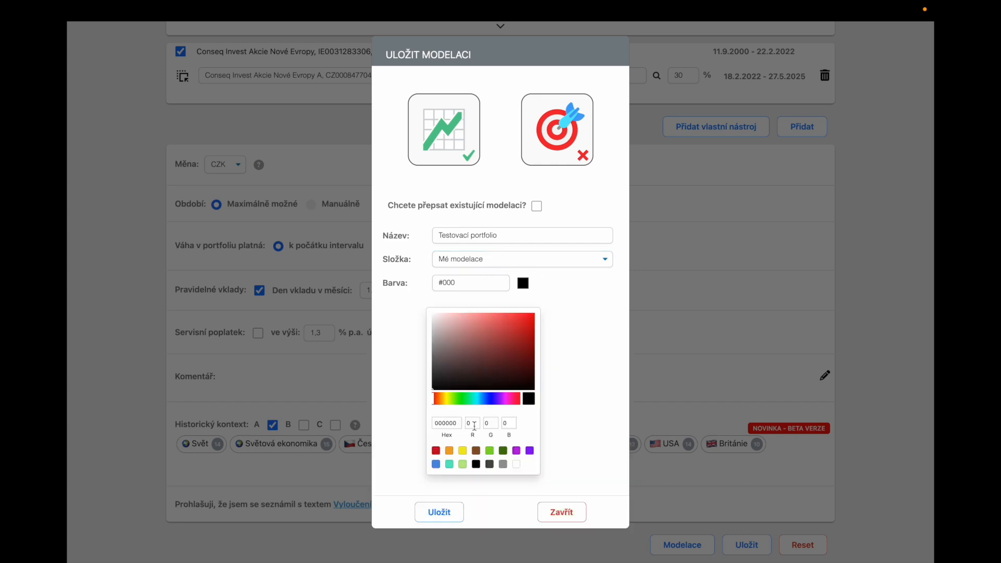
pyautogui.click(448, 468)
pyautogui.click(440, 513)
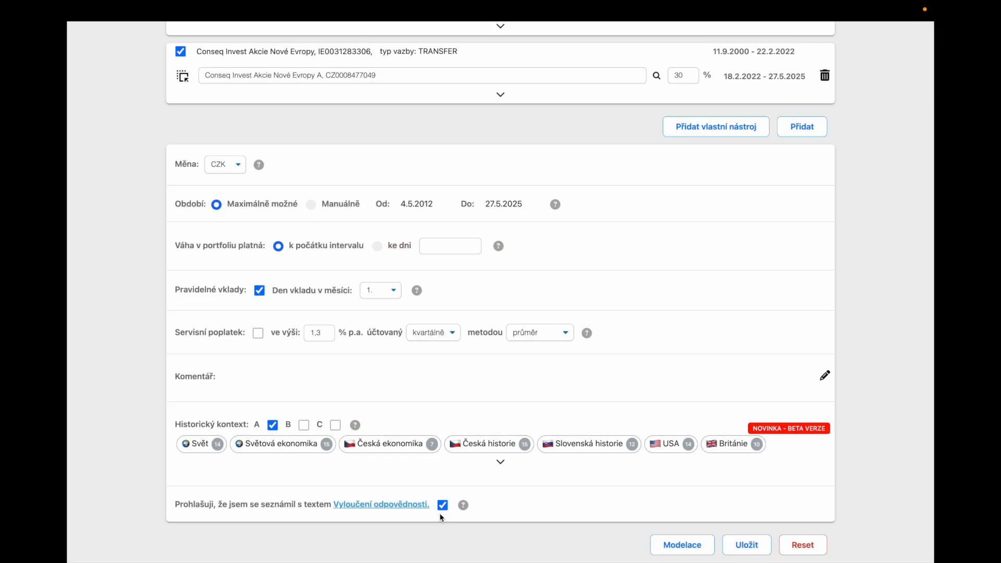
pyautogui.scroll(6, 516, 261)
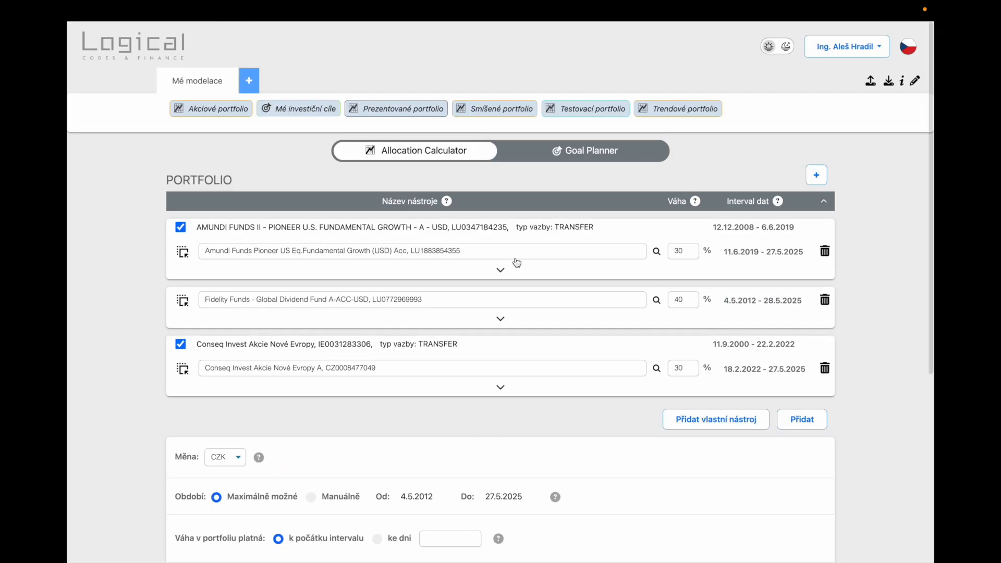